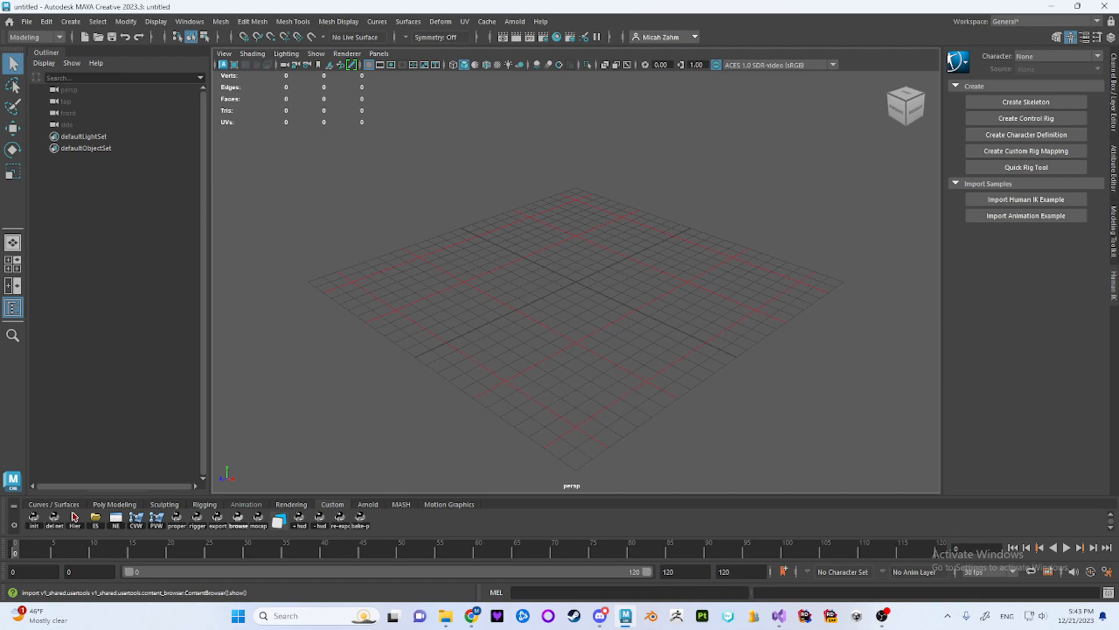
Open the Content Browser and go to the torso folder under Content > Characters > Human > base_female > base_skin.
click(74, 517)
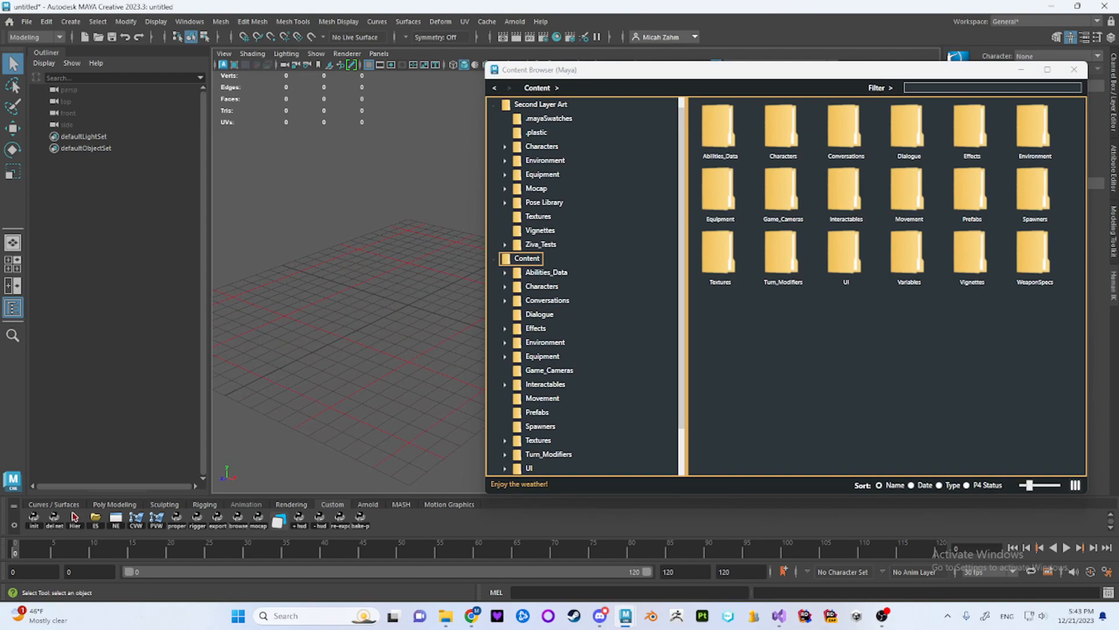
click(541, 286)
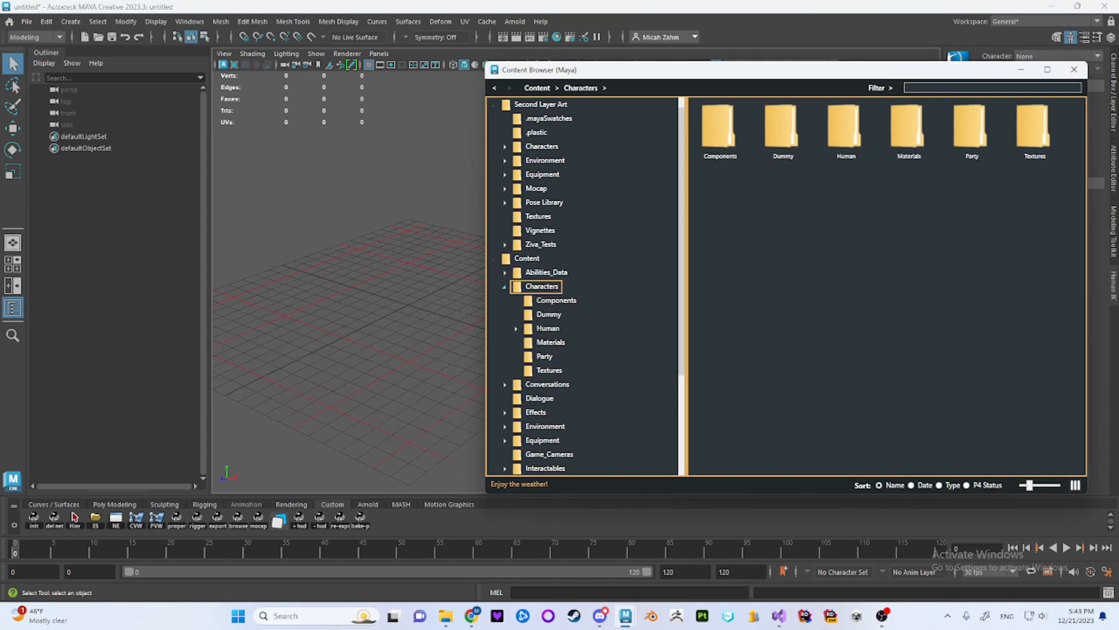
click(548, 328)
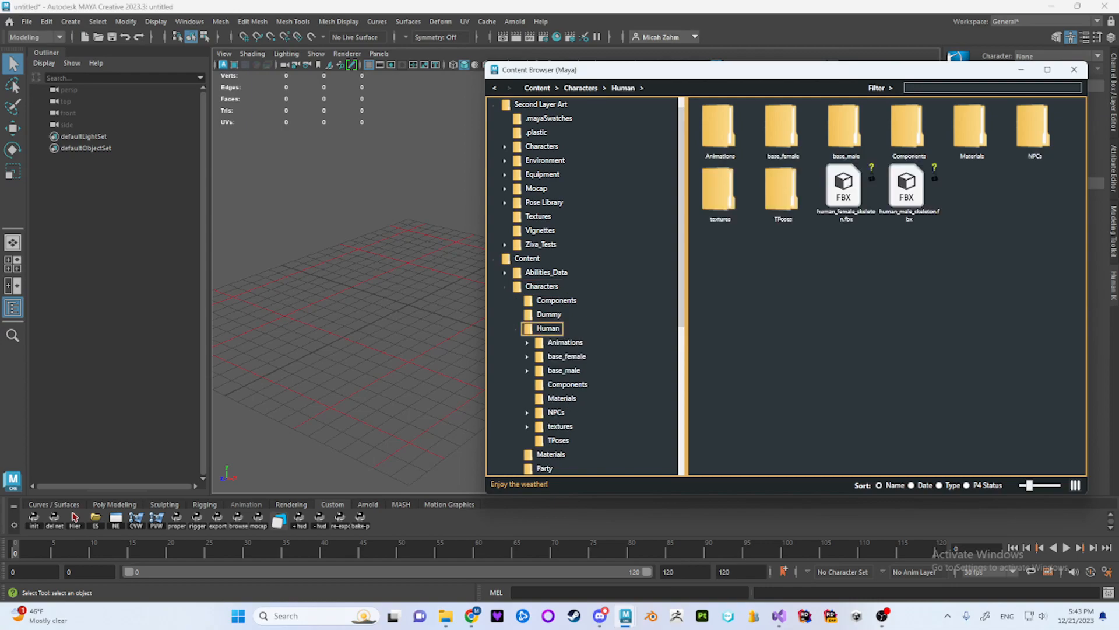
click(566, 357)
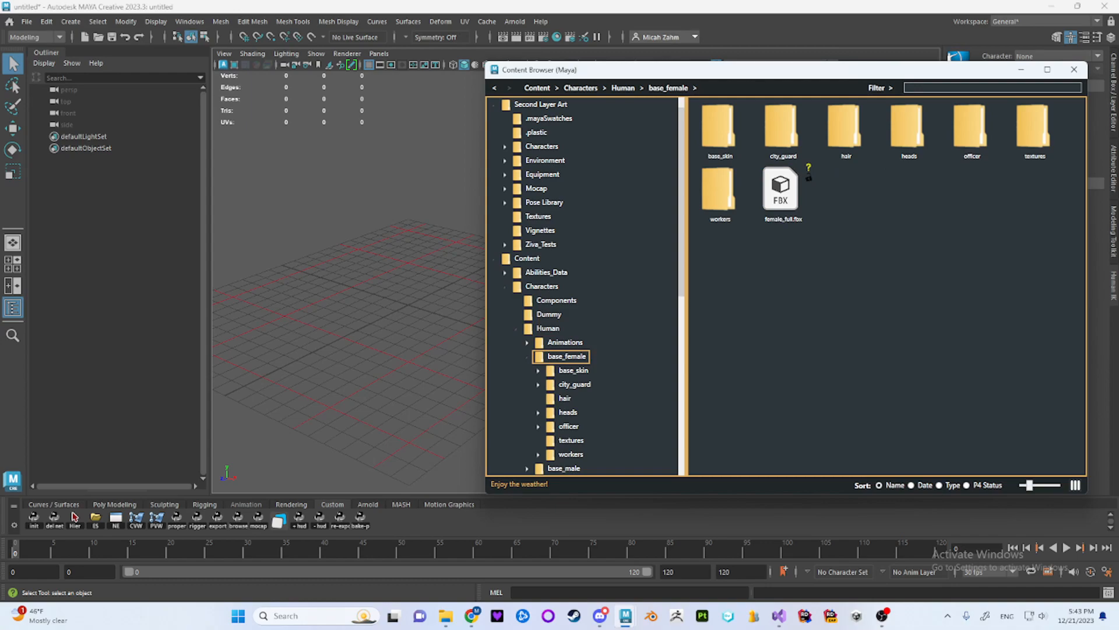
click(538, 370)
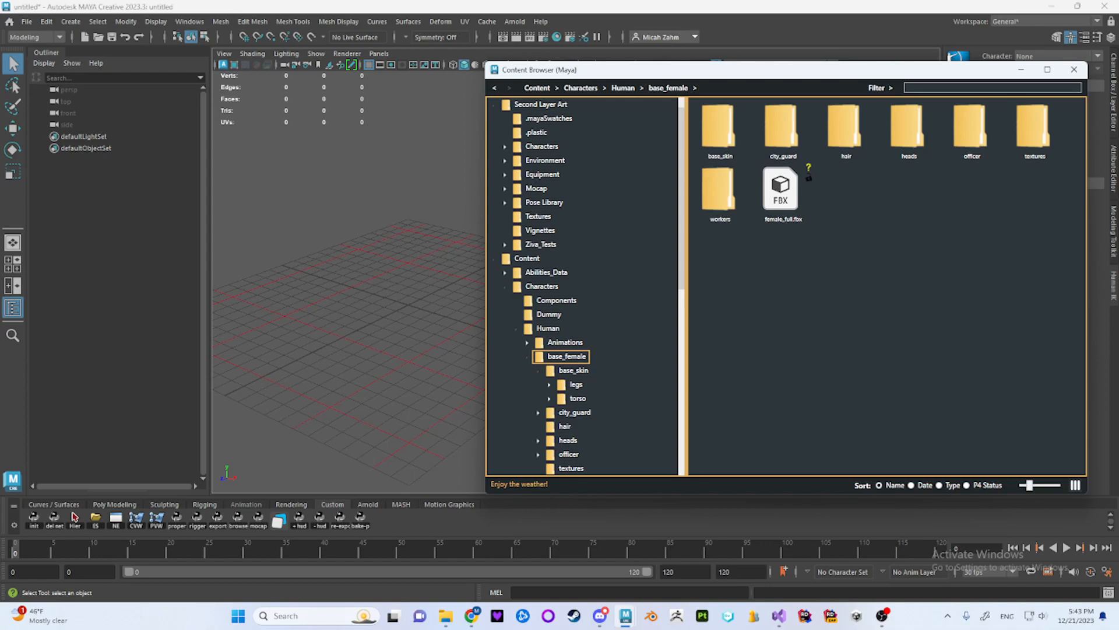
click(549, 398)
click(578, 398)
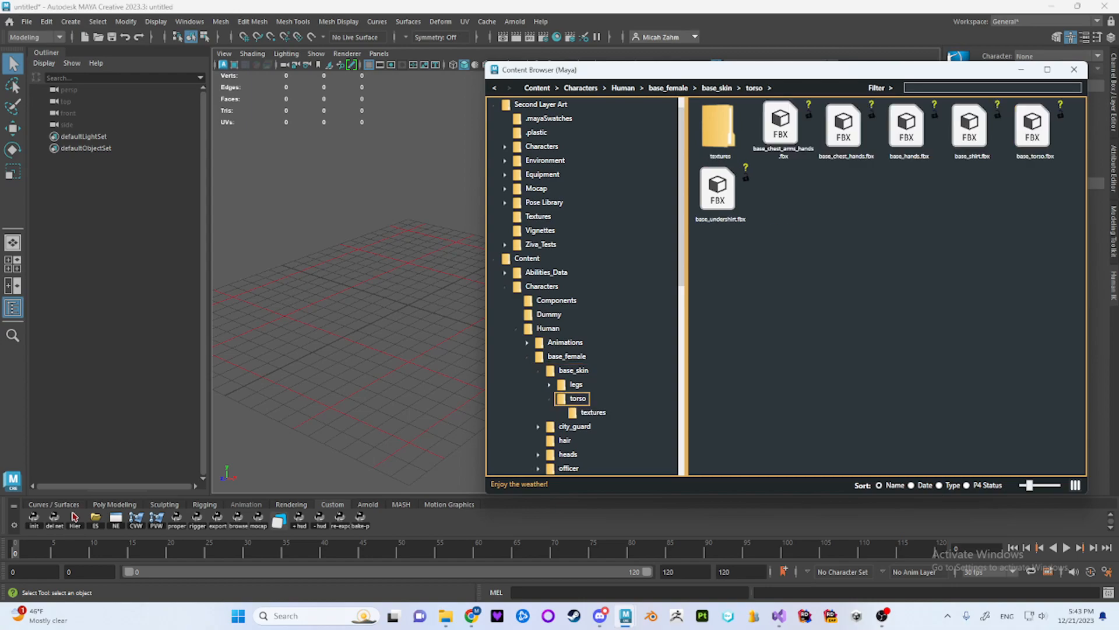
Import base_undershirt.fbx and base_chest_hands.fbx into the scene as one combined mesh.
click(720, 190)
ctrl+click(846, 128)
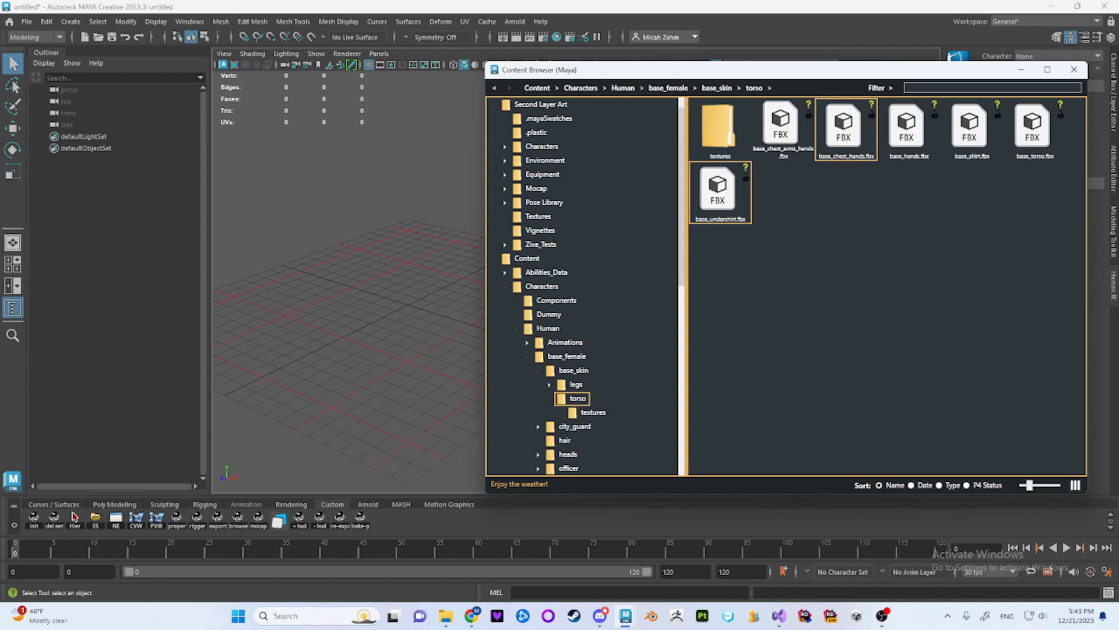
drag(576, 72, 615, 69)
right_click(622, 188)
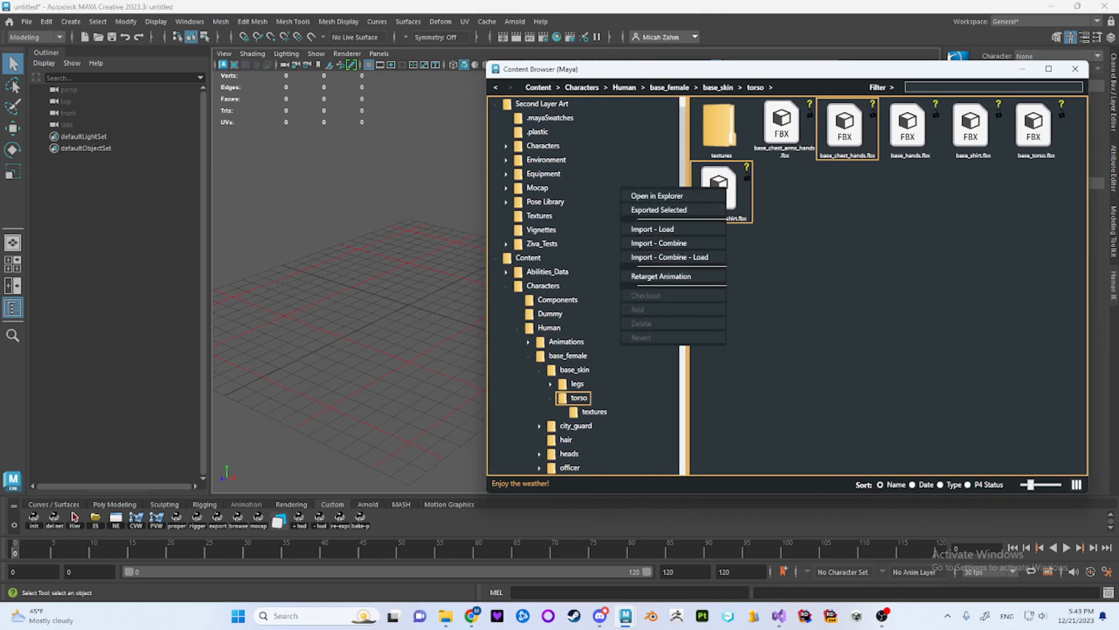
click(673, 243)
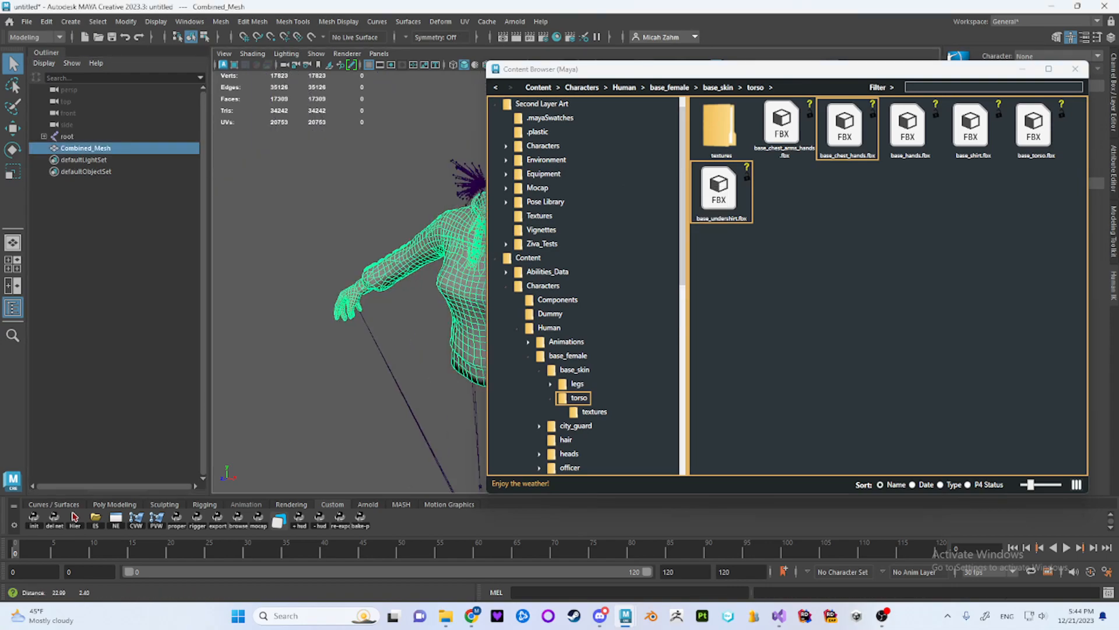
alt+drag(420, 326, 262, 291)
scroll(350, 292, down, 3)
alt+middle_drag(379, 338, 382, 309)
click(402, 374)
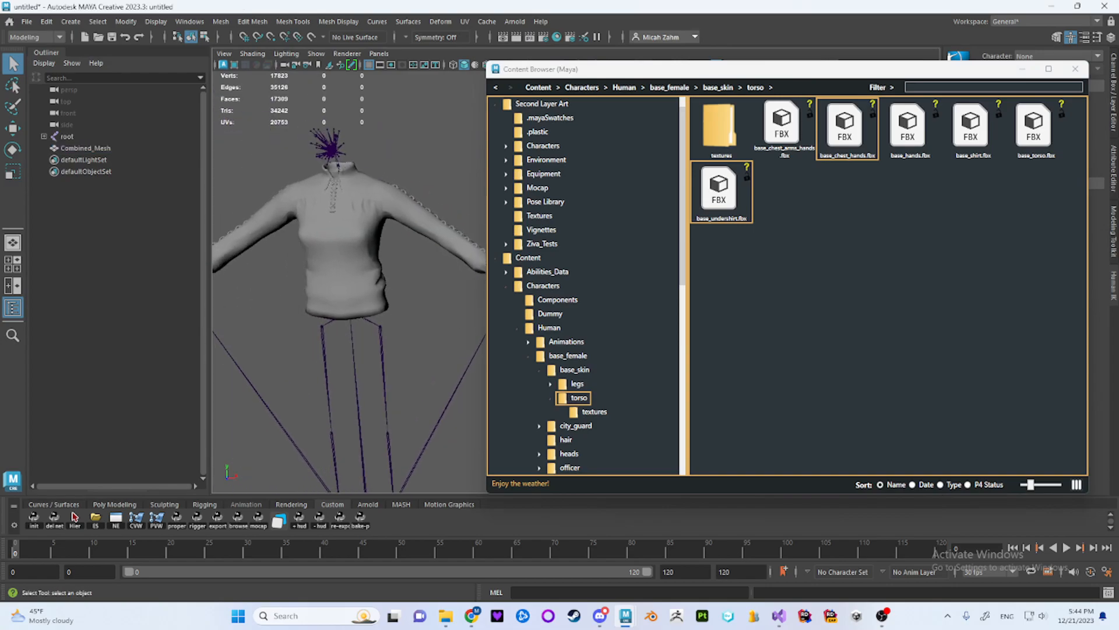
Import base_lowerlegs_feet.fbx and base_pantaloons.fbx from the legs folder and combine them with the existing torso mesh and root skeleton.
click(578, 383)
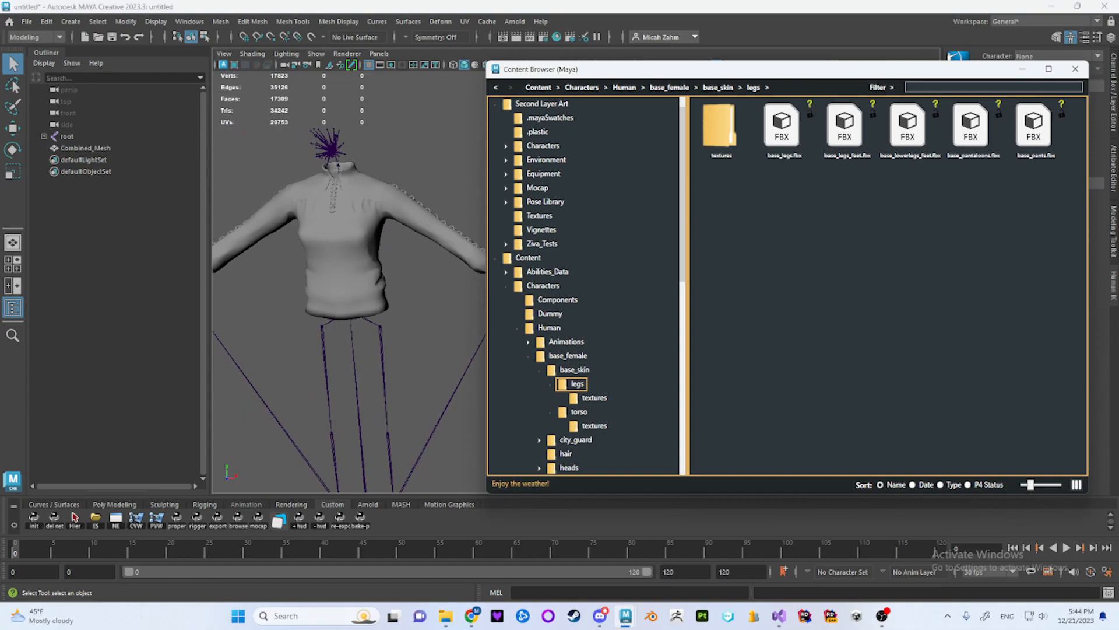
click(908, 125)
ctrl+click(971, 125)
right_click(817, 140)
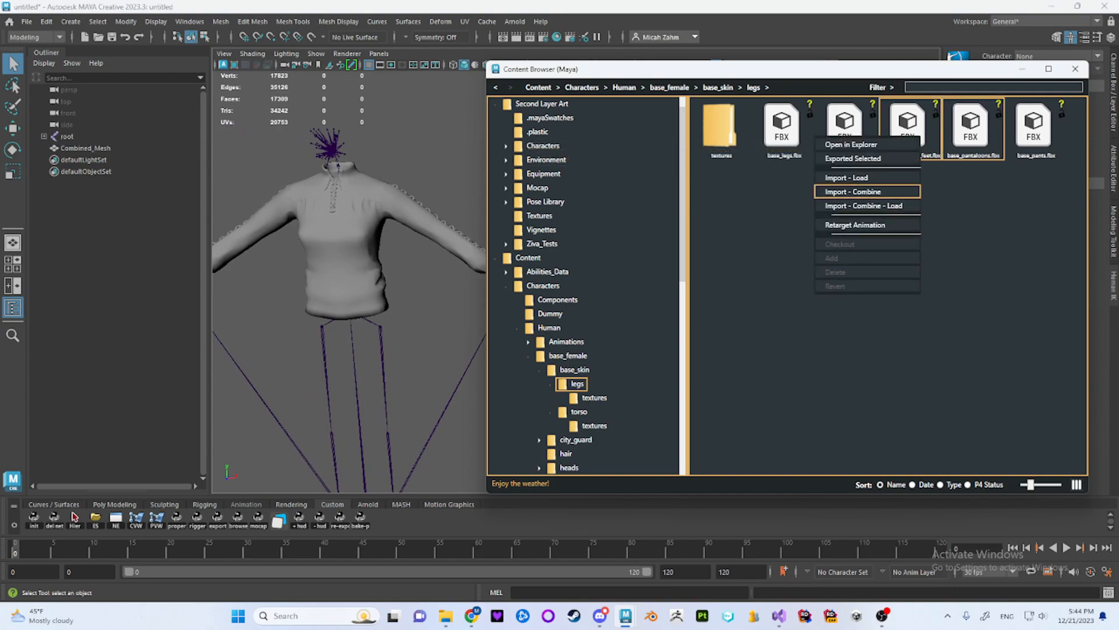
click(86, 148)
shift+click(67, 136)
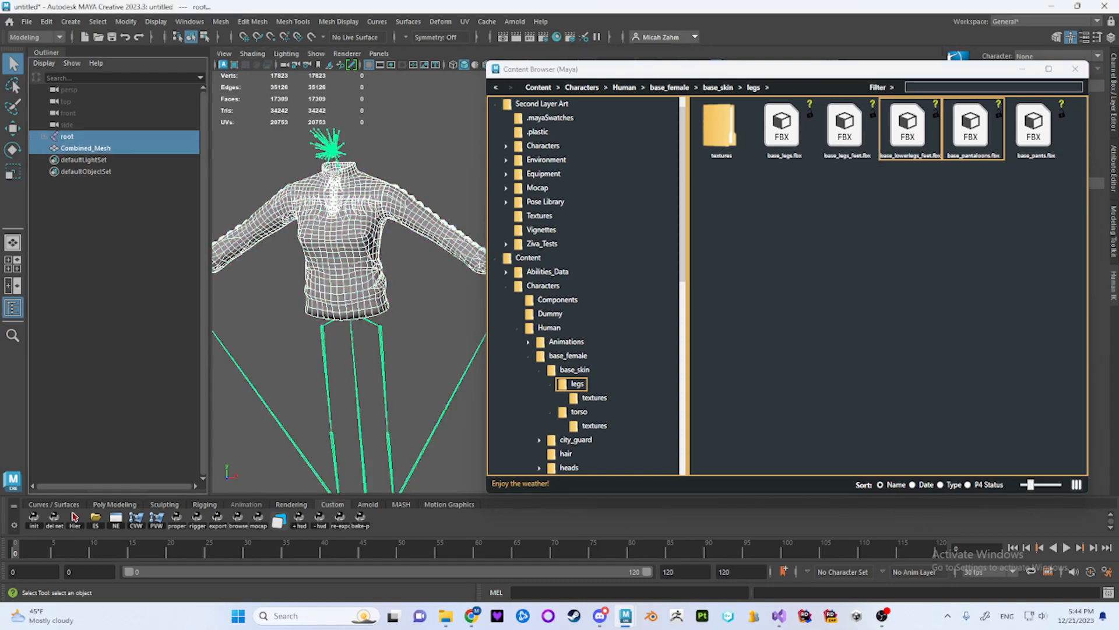
right_click(799, 135)
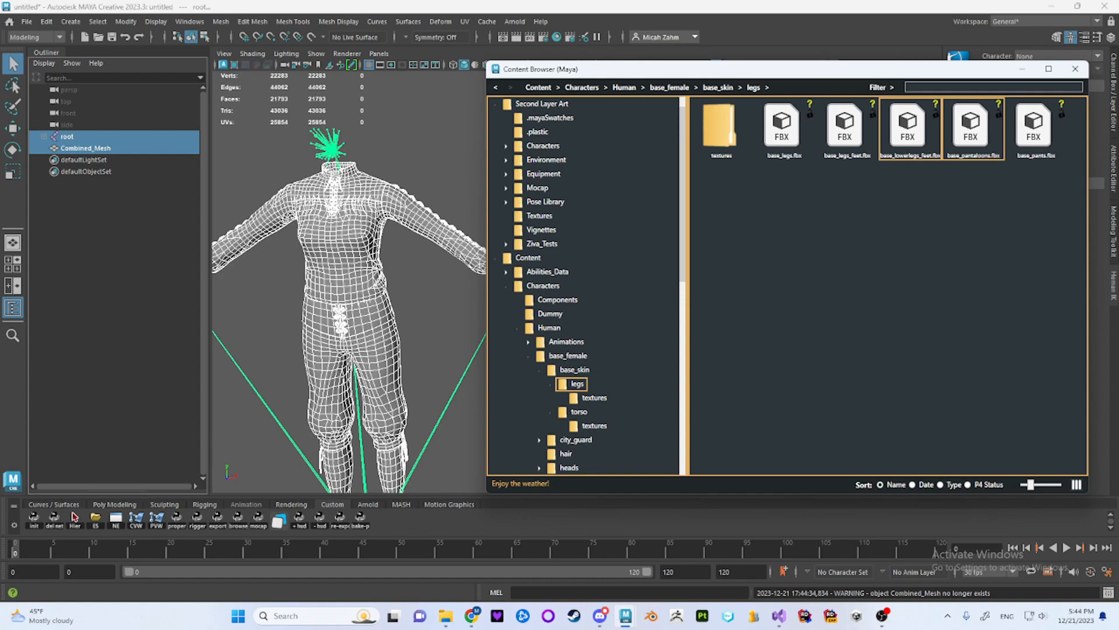
Examine the combined female body mesh, checking how the shirt, pantaloons and lower legs fit together.
click(440, 326)
alt+drag(373, 309, 408, 276)
click(382, 291)
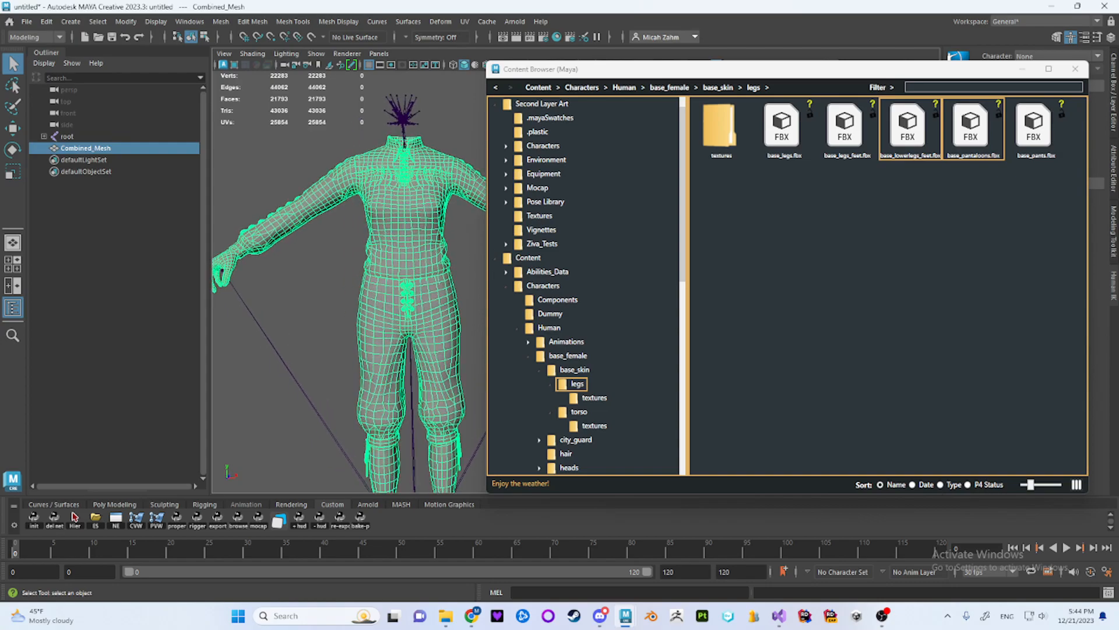
alt+middle_drag(408, 277, 271, 284)
click(388, 291)
alt+drag(387, 292, 417, 291)
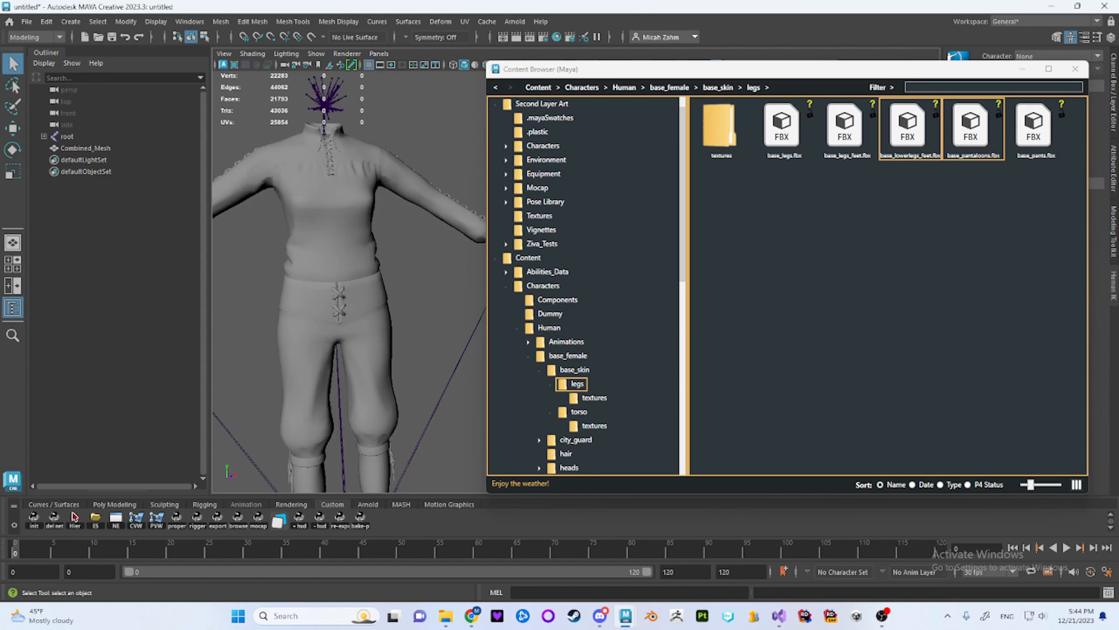
alt+middle_drag(374, 297, 399, 271)
mouse_move(400, 271)
alt+mouse_down()
mouse_move(478, 277)
mouse_move(373, 285)
mouse_move(388, 274)
alt+mouse_up()
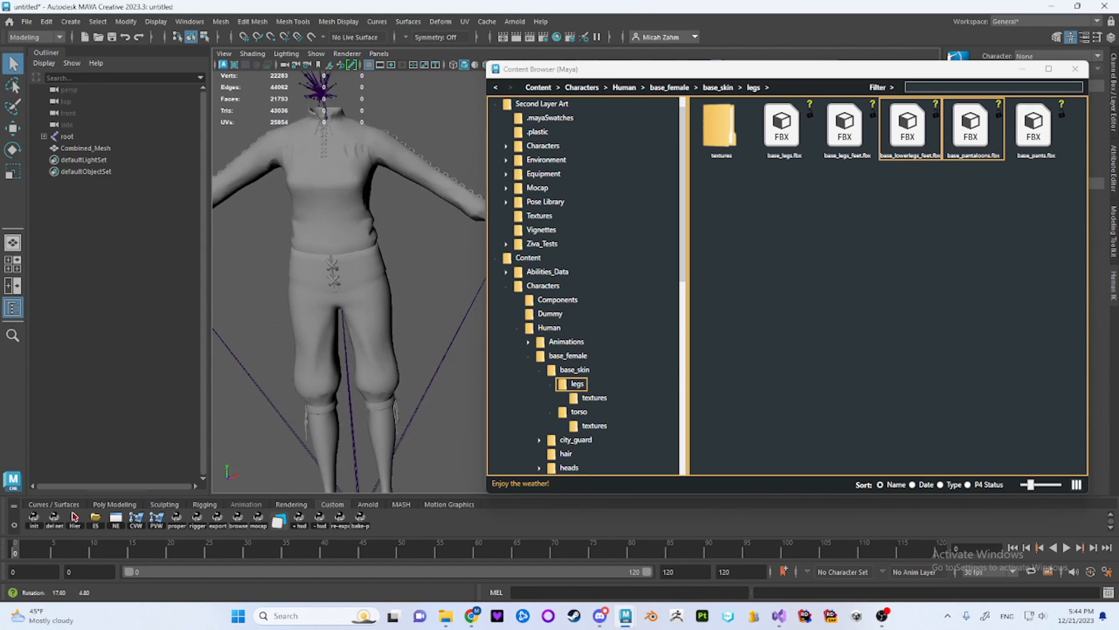
alt+middle_drag(388, 274, 452, 275)
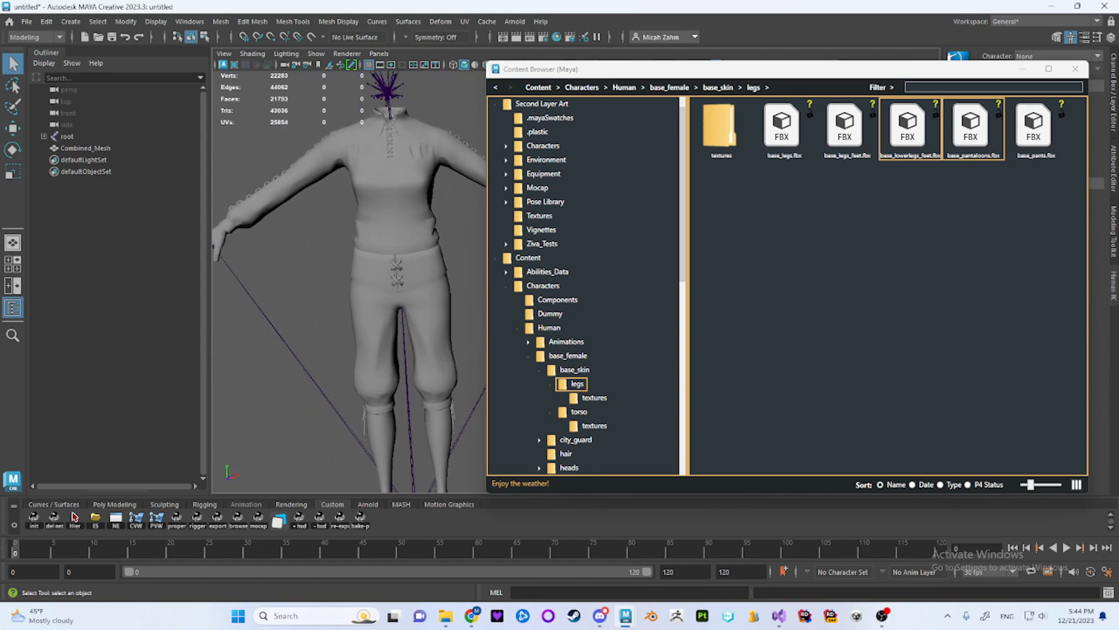
Scale the pantaloons' waistband vertices on the combined mesh outward so the waist flares beyond the shirt.
click(74, 517)
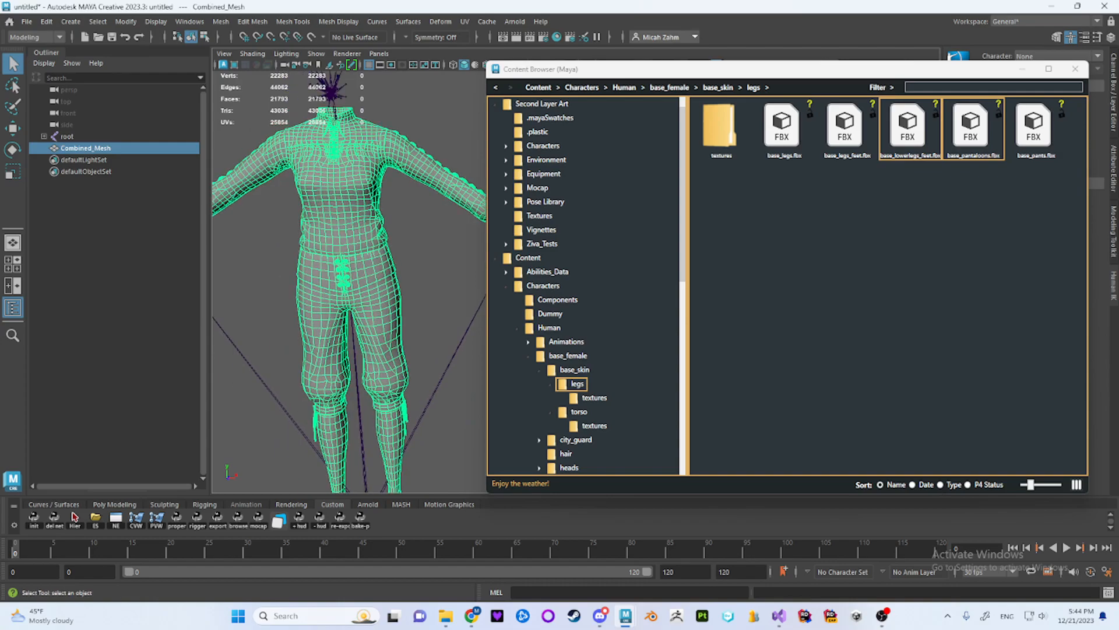
key(F9)
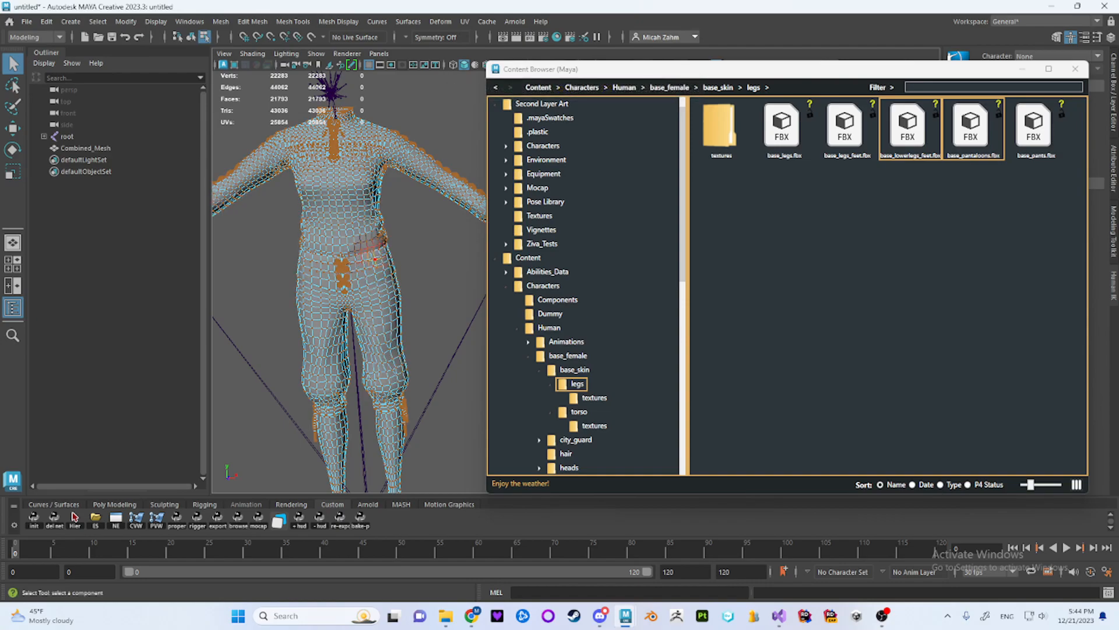
double_click(372, 258)
click(364, 248)
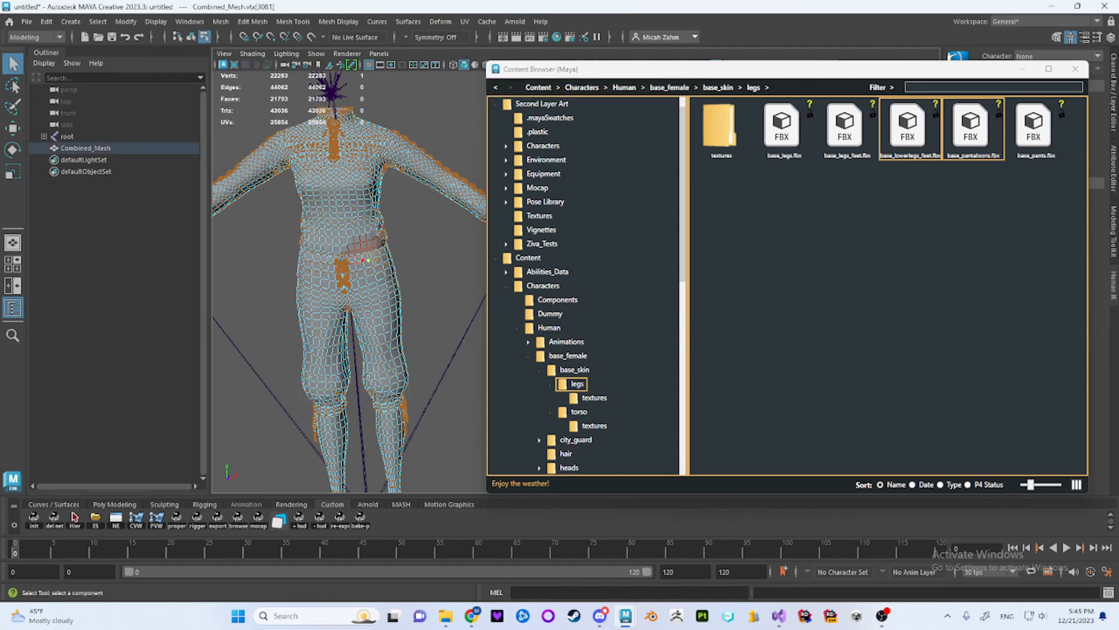
double_click(348, 227)
alt+middle_drag(348, 226, 397, 250)
scroll(402, 227, up, 5)
click(340, 250)
shift+double_click(358, 246)
key(r)
ctrl+drag(333, 182, 351, 182)
scroll(350, 182, down, 6)
key(F8)
click(355, 280)
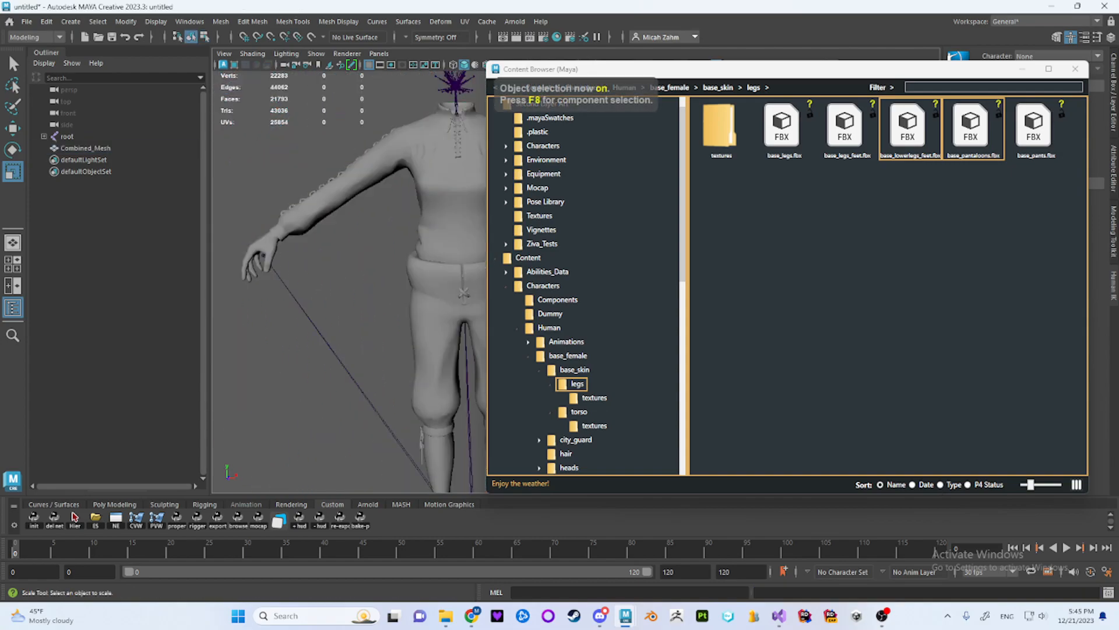
Export the edited combined mesh's partial models and display their properties in the Property Editor.
alt+middle_drag(373, 286, 276, 273)
click(402, 291)
click(74, 516)
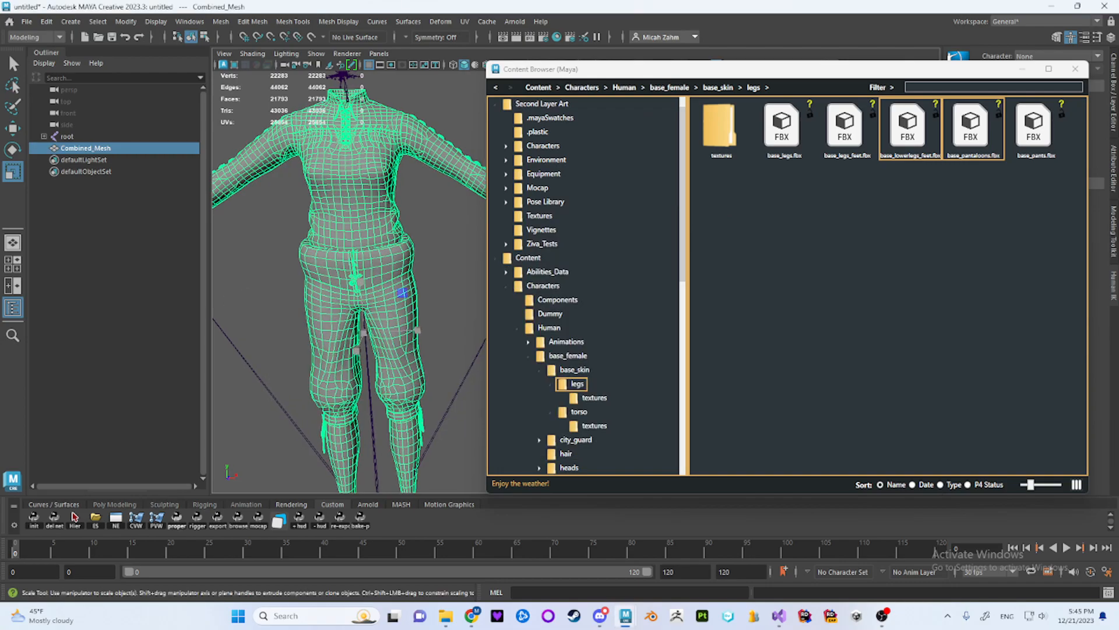
click(75, 516)
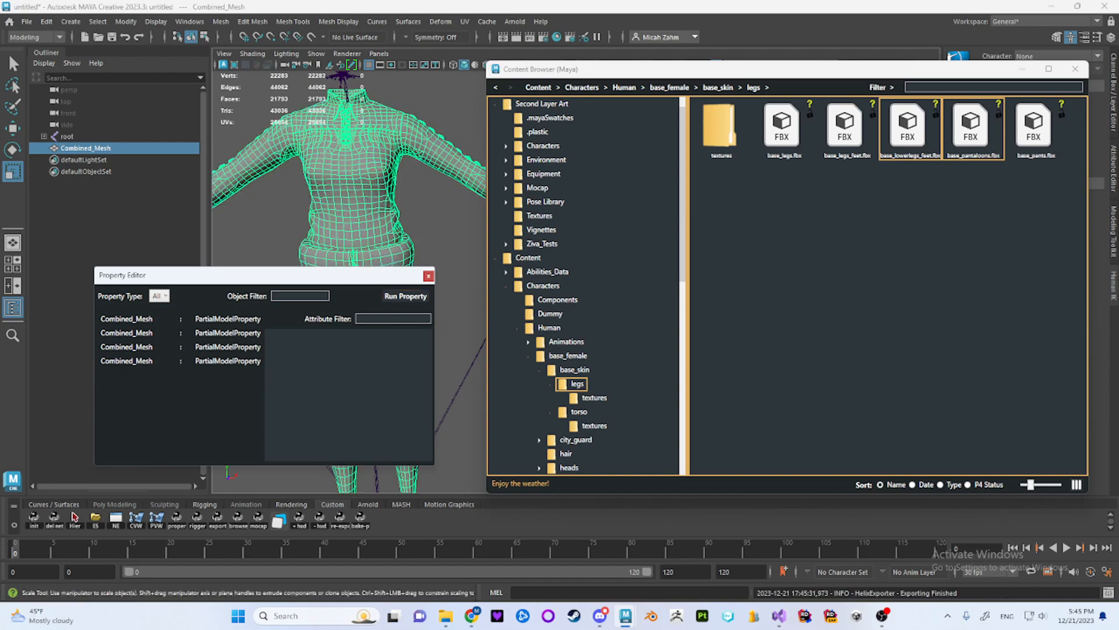
Check the base_pantaloons asset's export settings in the Asset Exporter, close it and deselect the combined mesh.
click(217, 519)
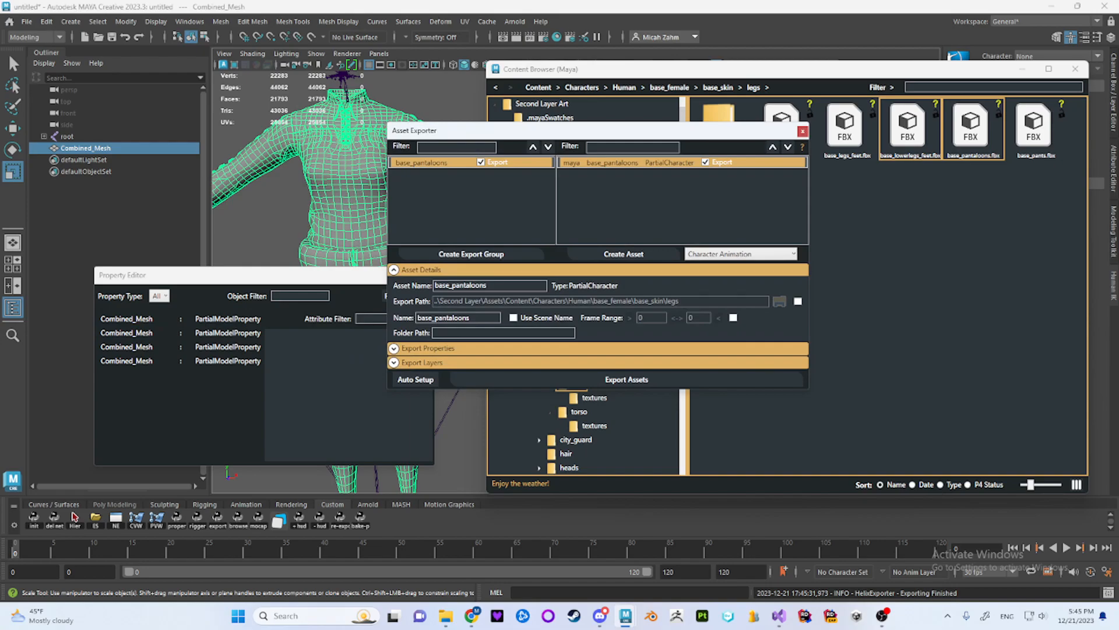
click(803, 132)
click(449, 239)
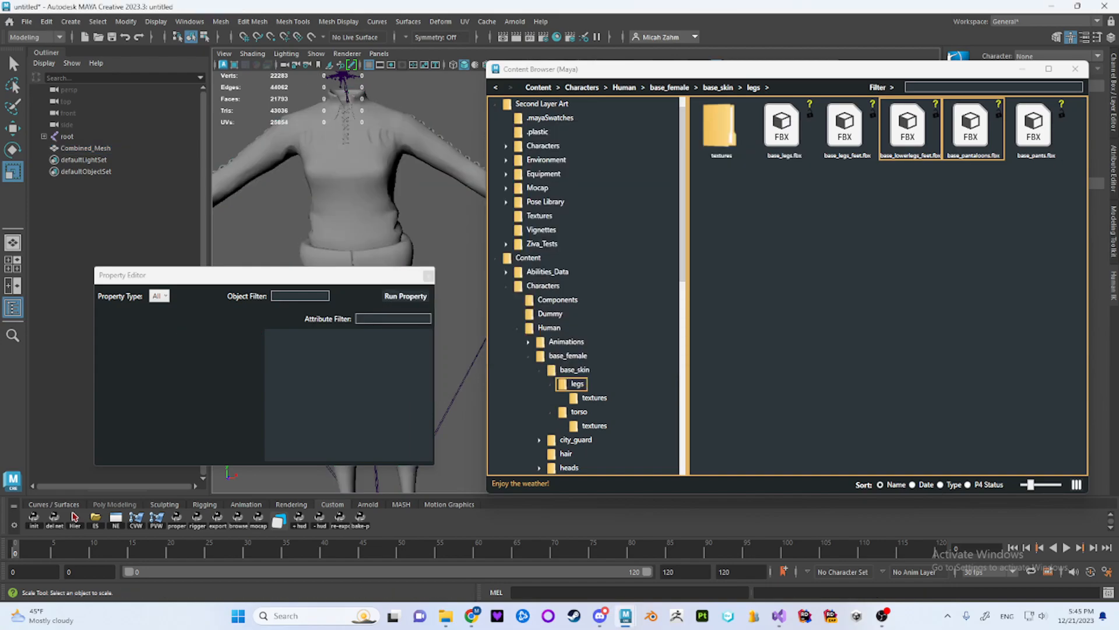
Start a new scene without saving and load the exported base_pantaloons.fbx.
key(ctrl+n)
click(560, 309)
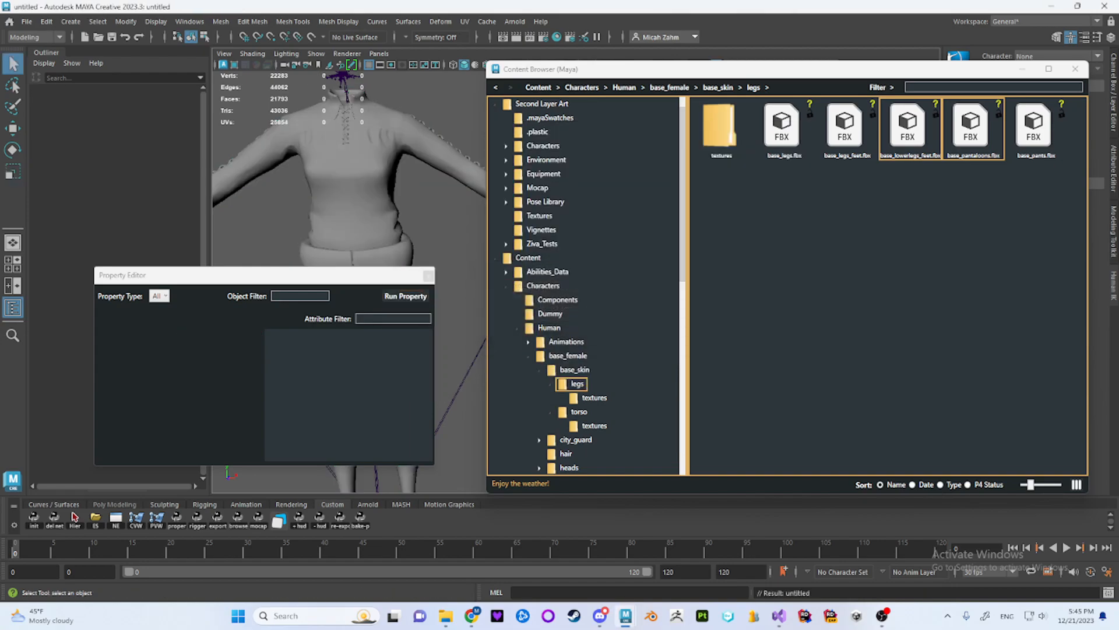
double_click(973, 130)
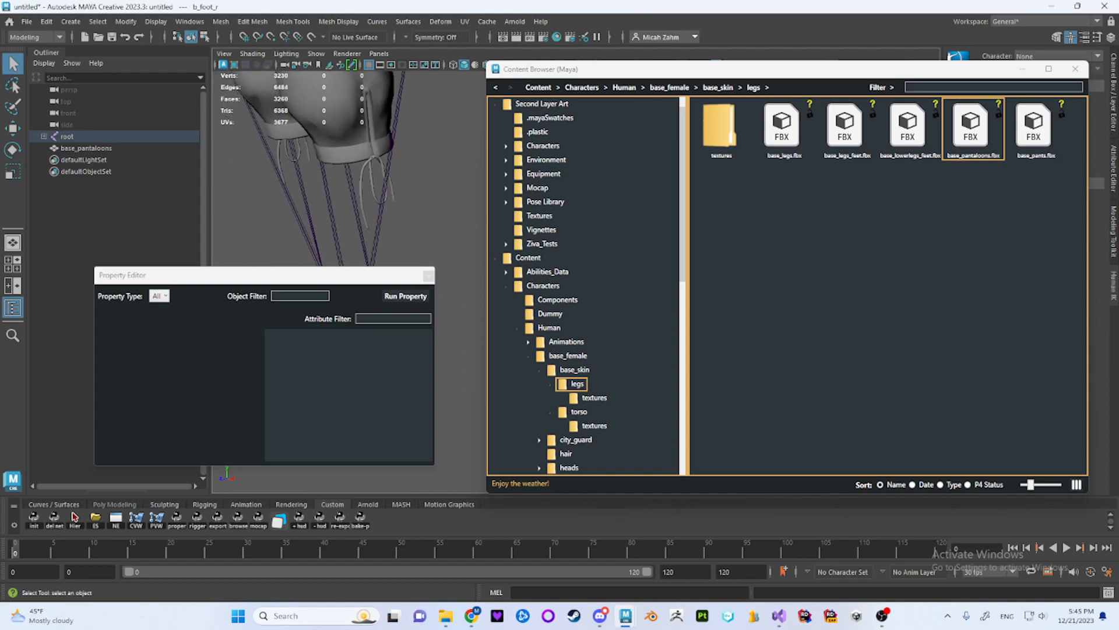
Examine the reloaded pantaloons' waistband from several angles to verify the exported edit.
alt+middle_drag(455, 175, 280, 180)
alt+drag(326, 199, 374, 175)
click(446, 192)
mouse_move(446, 192)
alt+mouse_down()
mouse_move(420, 210)
mouse_move(452, 224)
mouse_move(373, 216)
mouse_move(449, 210)
alt+mouse_up()
click(420, 204)
mouse_move(449, 210)
alt+right_down()
mouse_move(397, 210)
mouse_move(437, 210)
alt+right_up()
alt+drag(437, 210, 432, 210)
alt+middle_drag(431, 210, 450, 229)
click(451, 229)
Discard the pantaloons scene without saving and open the animation scene Combat_Walk_1_Tile.ma.
key(ctrl+n)
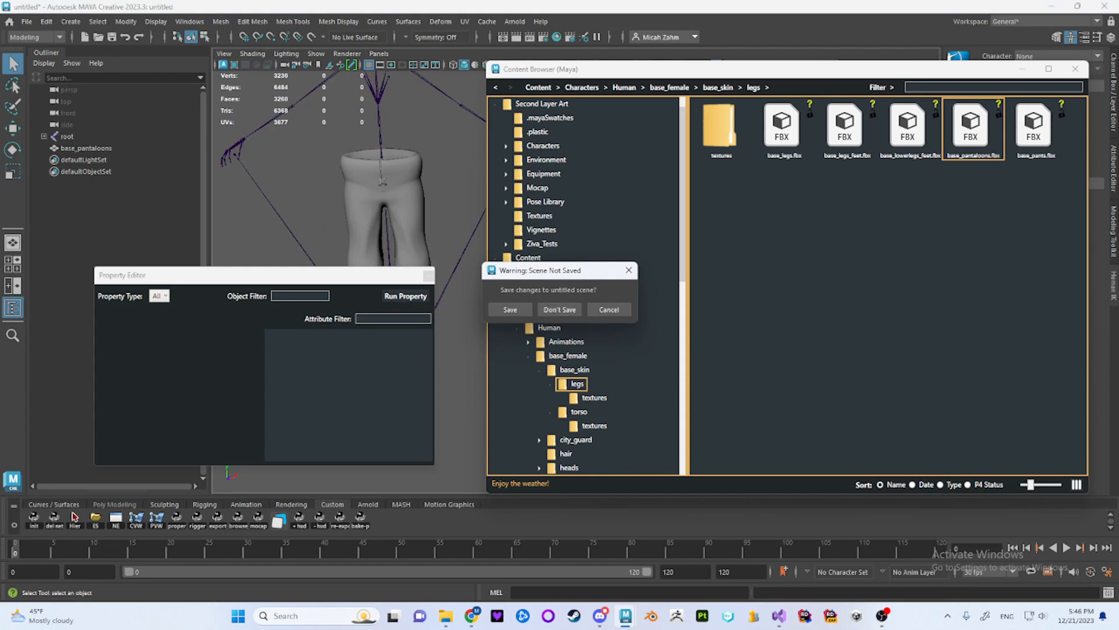
click(560, 309)
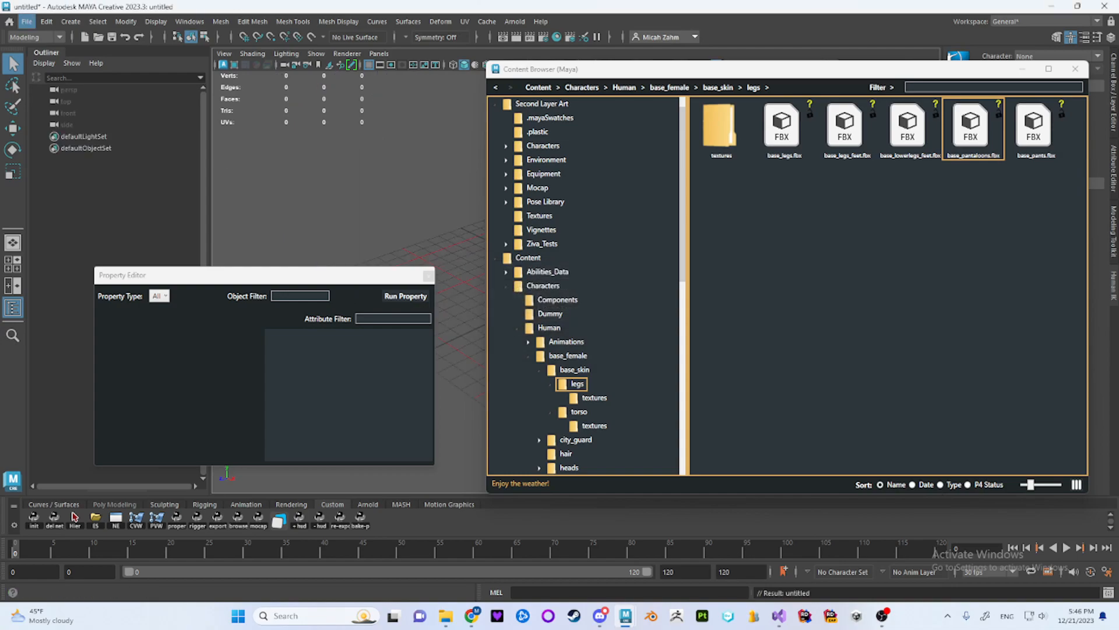
click(27, 22)
mouse_move(57, 375)
click(329, 375)
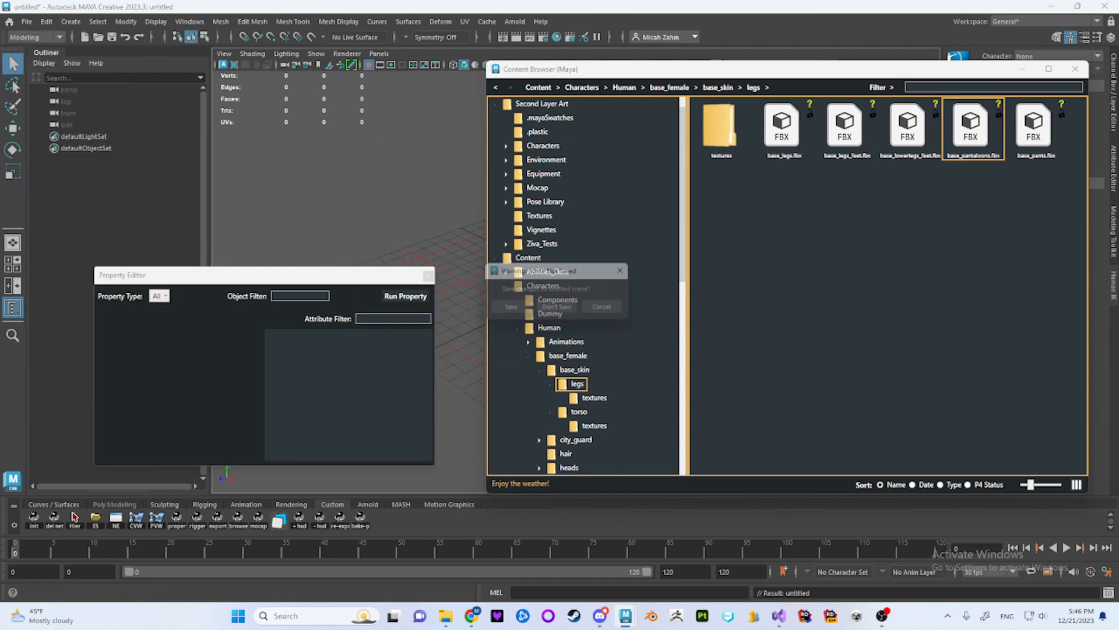
click(559, 309)
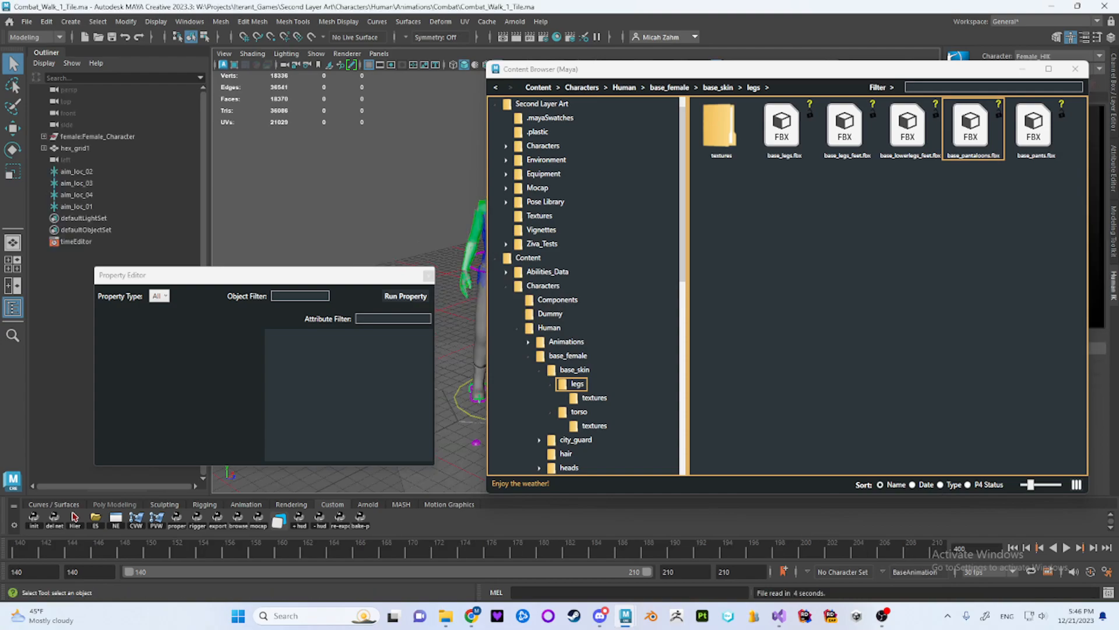
Move the Content Browser clear of the character, set the playback range to frames 220–295 and play the walk animation.
drag(817, 78, 837, 28)
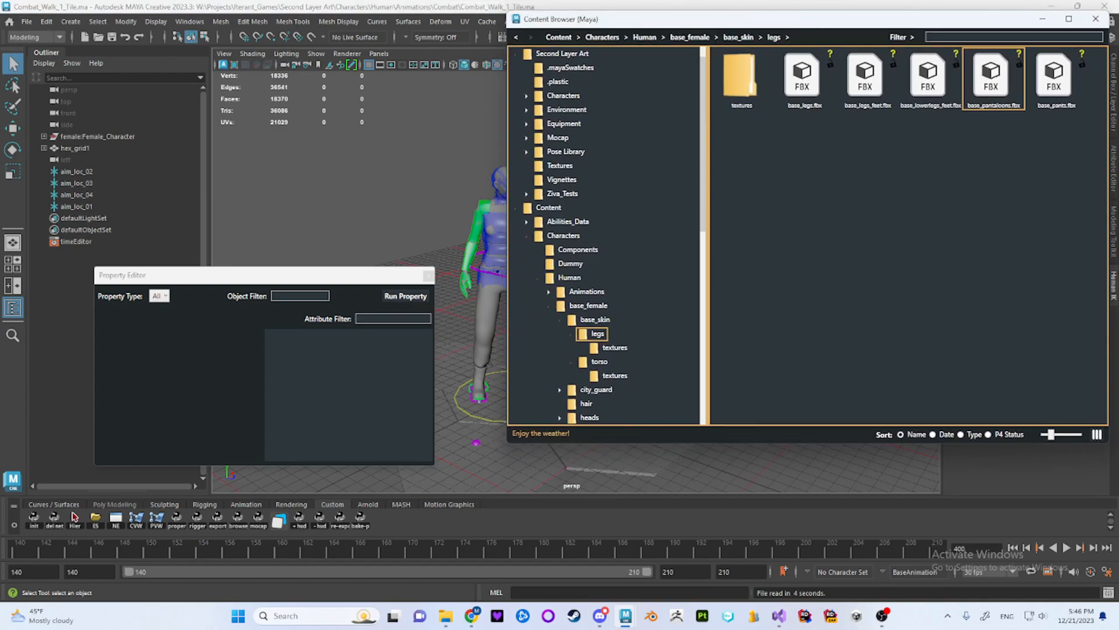
click(75, 516)
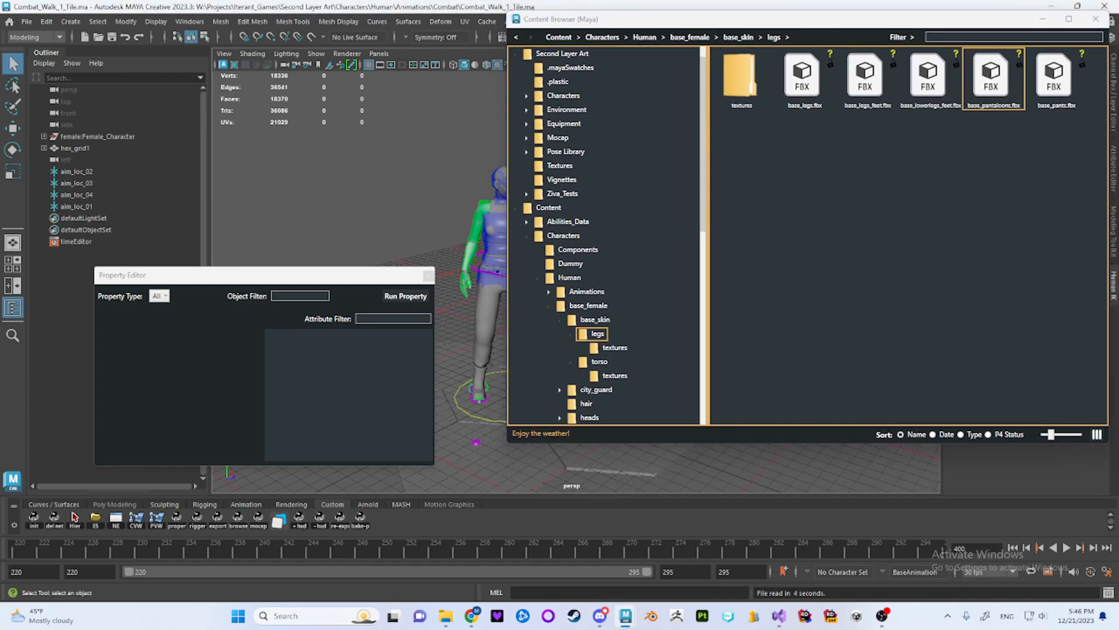
key(alt+v)
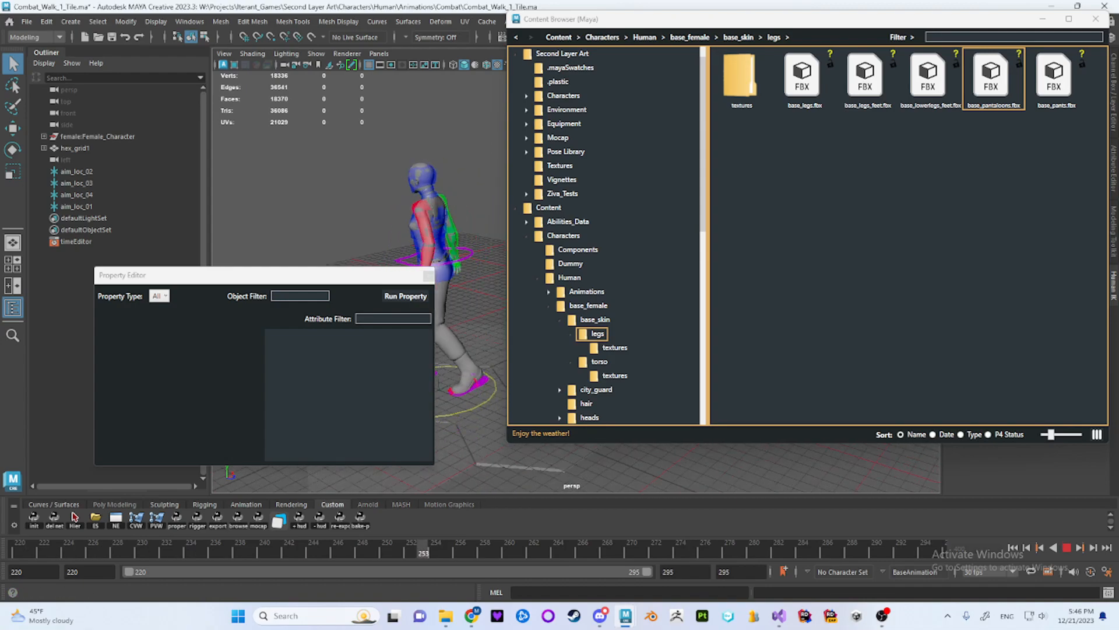
Stop the walk playback, move the Content Browser clear of the character and select the female Combined_Mesh.
key(alt+v)
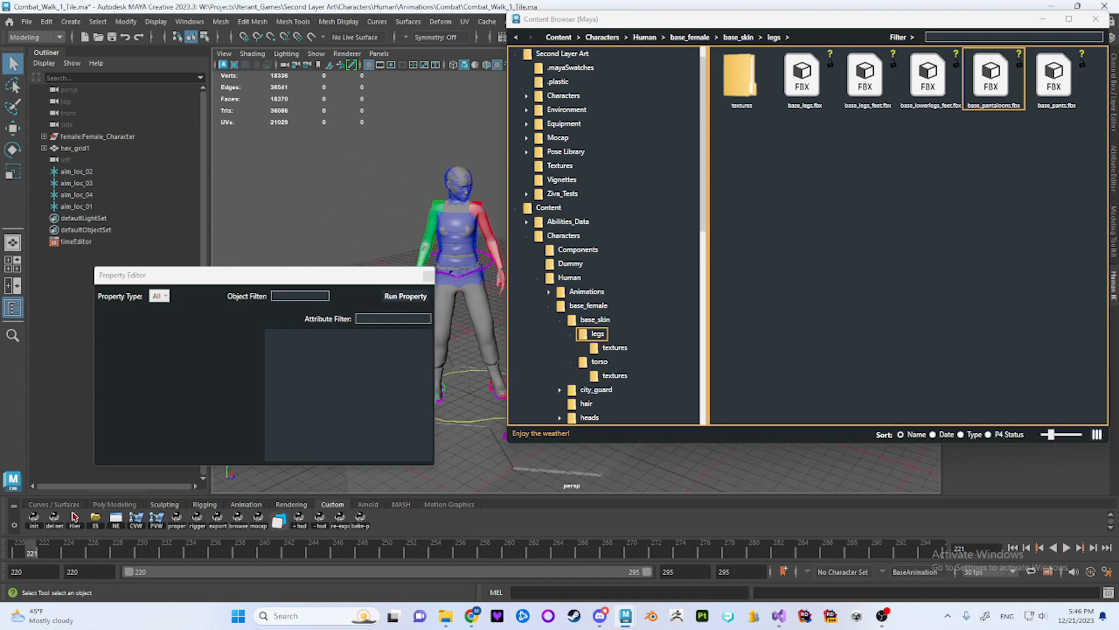
drag(758, 19, 687, 25)
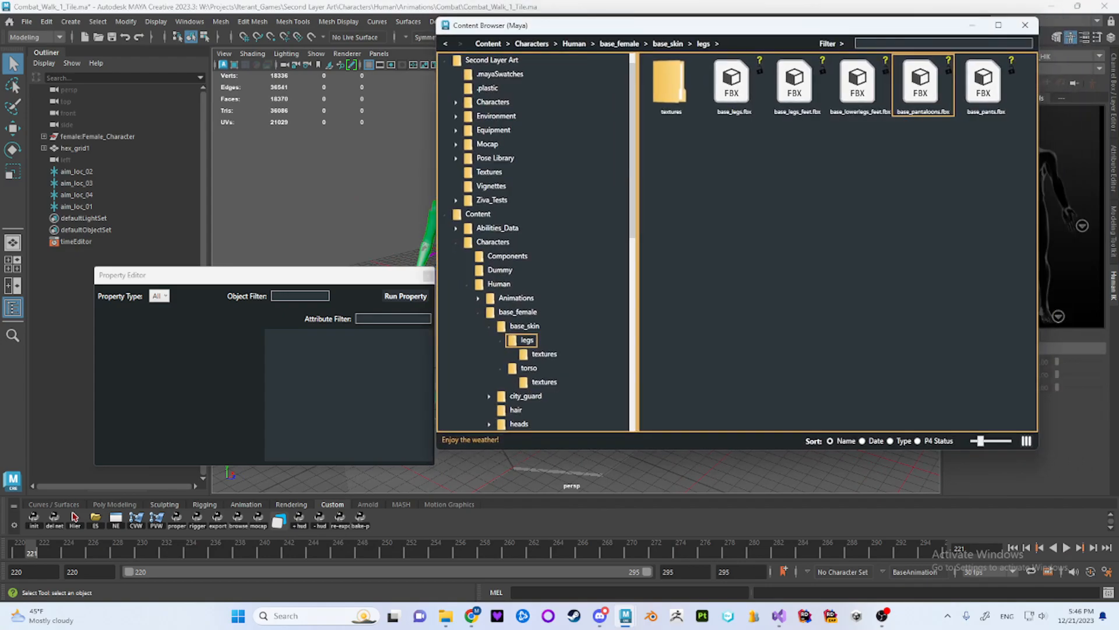
click(1114, 168)
drag(583, 25, 351, 394)
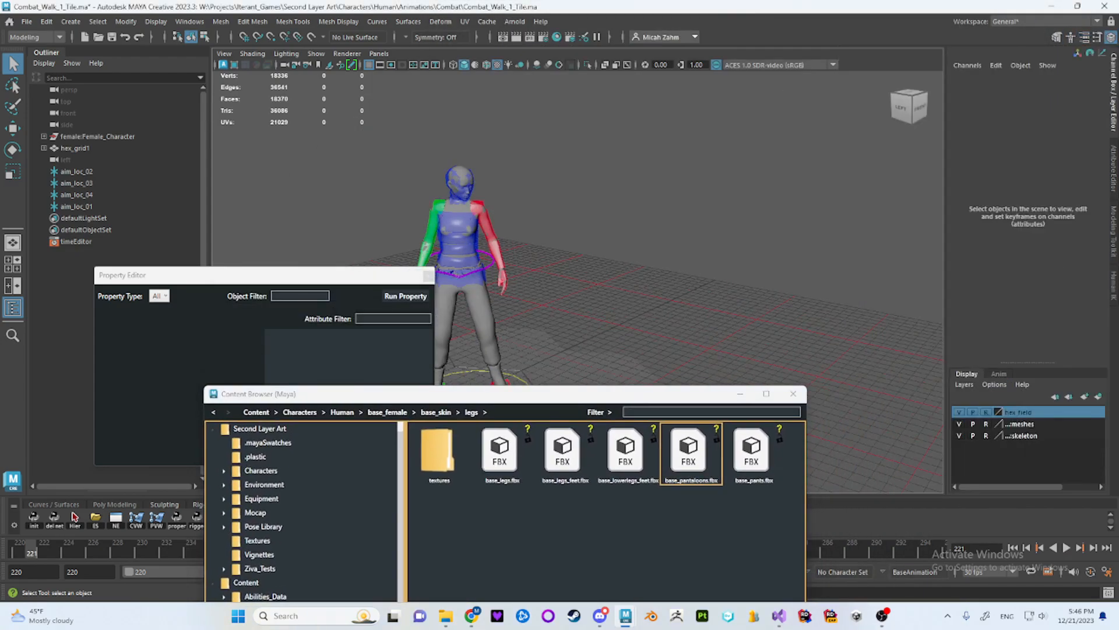
drag(690, 401, 1000, 51)
click(74, 516)
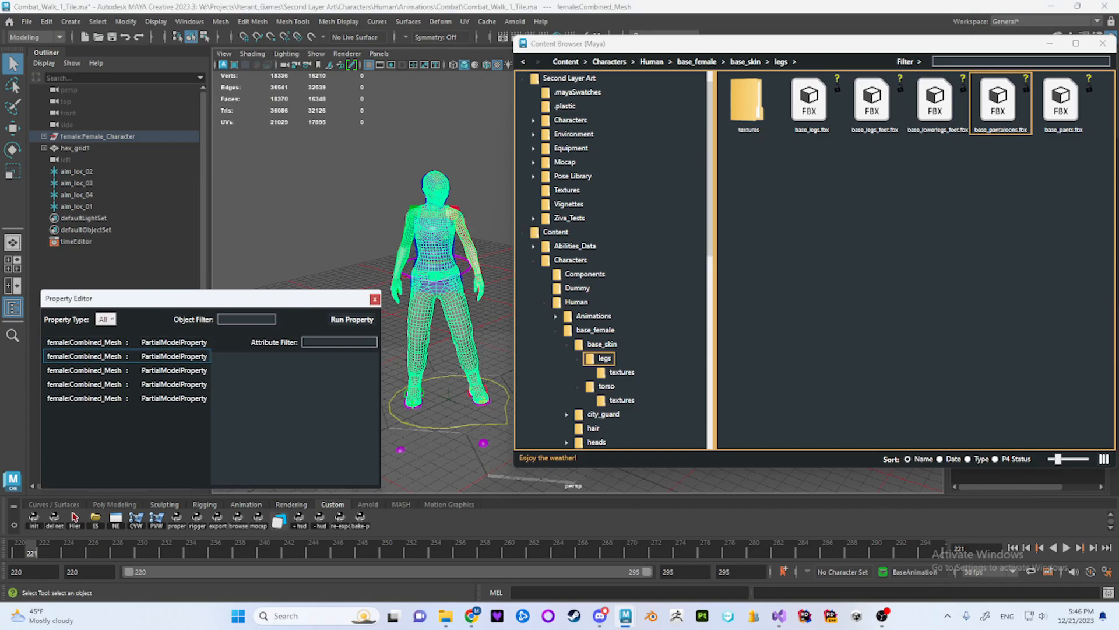
Delete the worker_pants, base_torso and base_legs partial model entries from the character's Combined_Mesh.
click(127, 356)
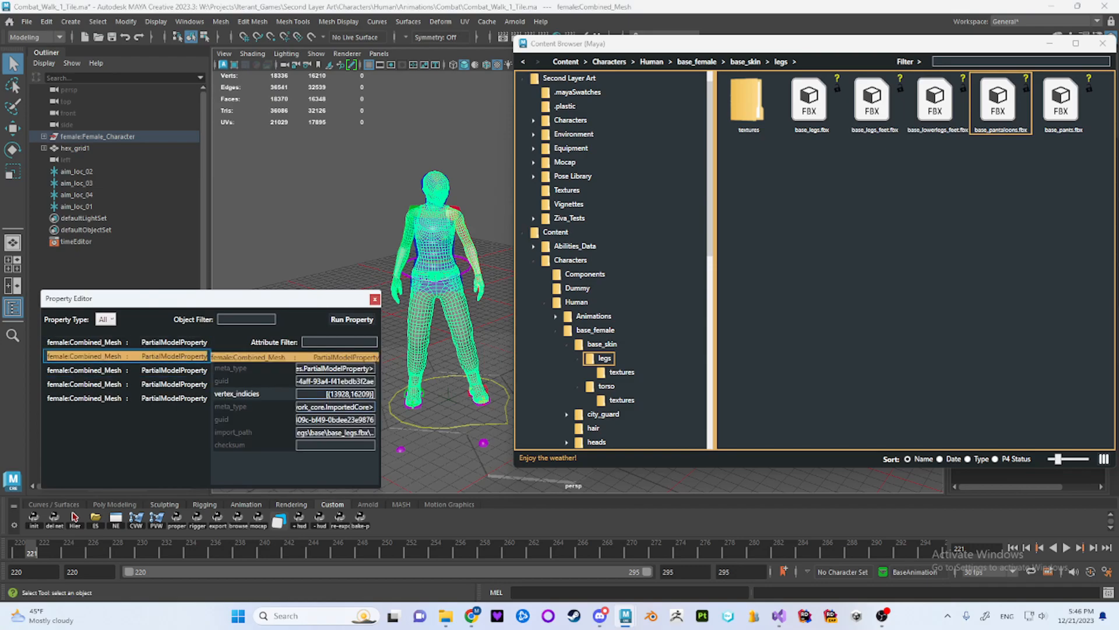
shift+click(127, 370)
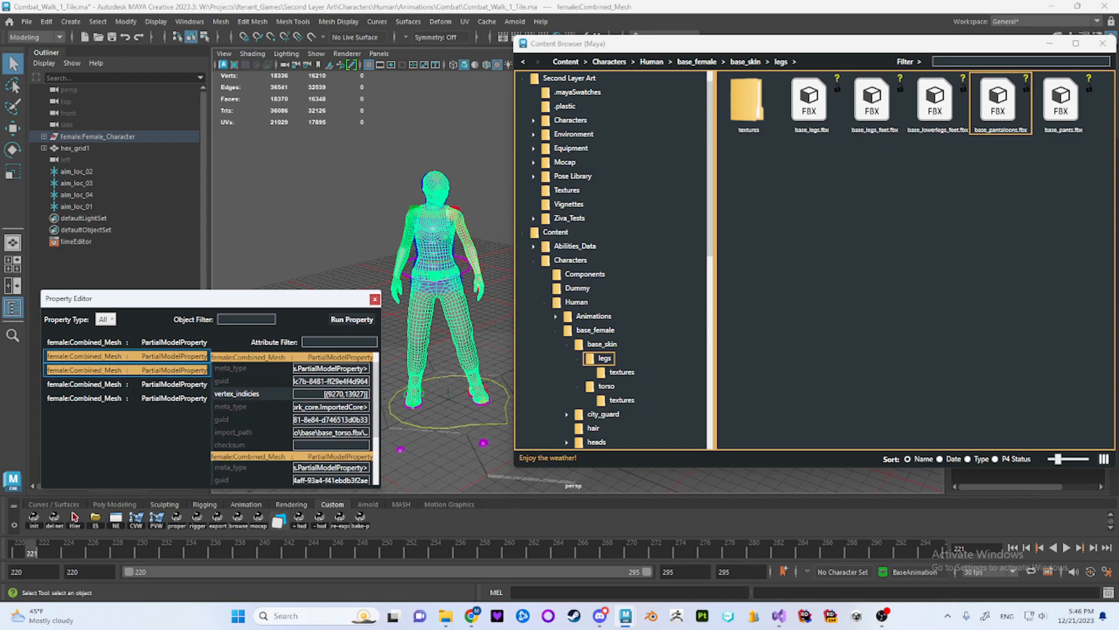
click(127, 342)
click(127, 370)
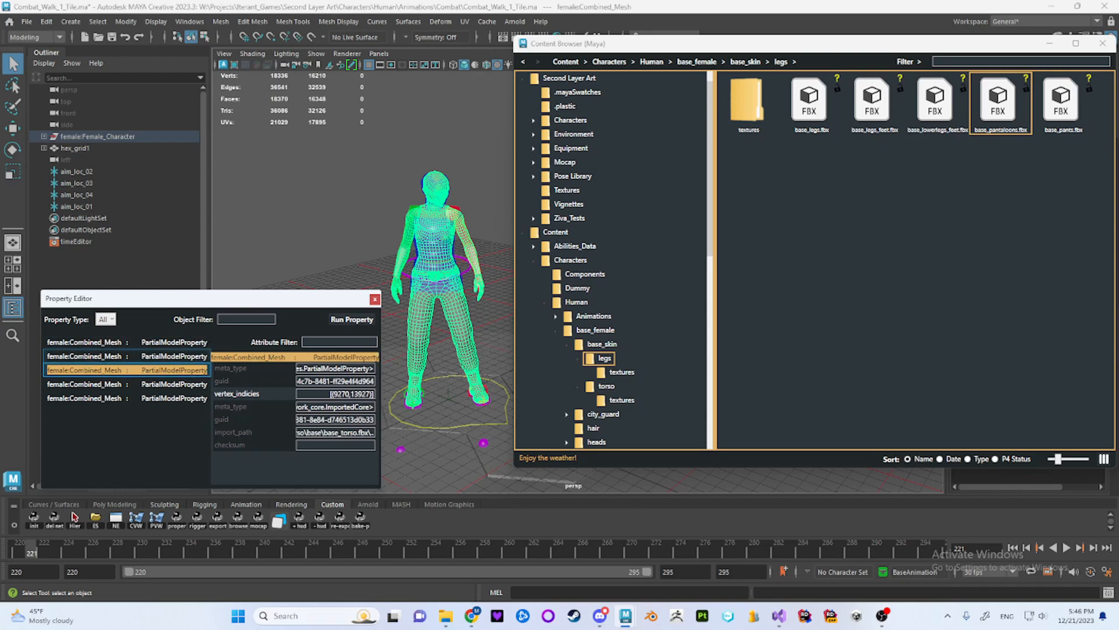
shift+click(127, 356)
shift+click(127, 342)
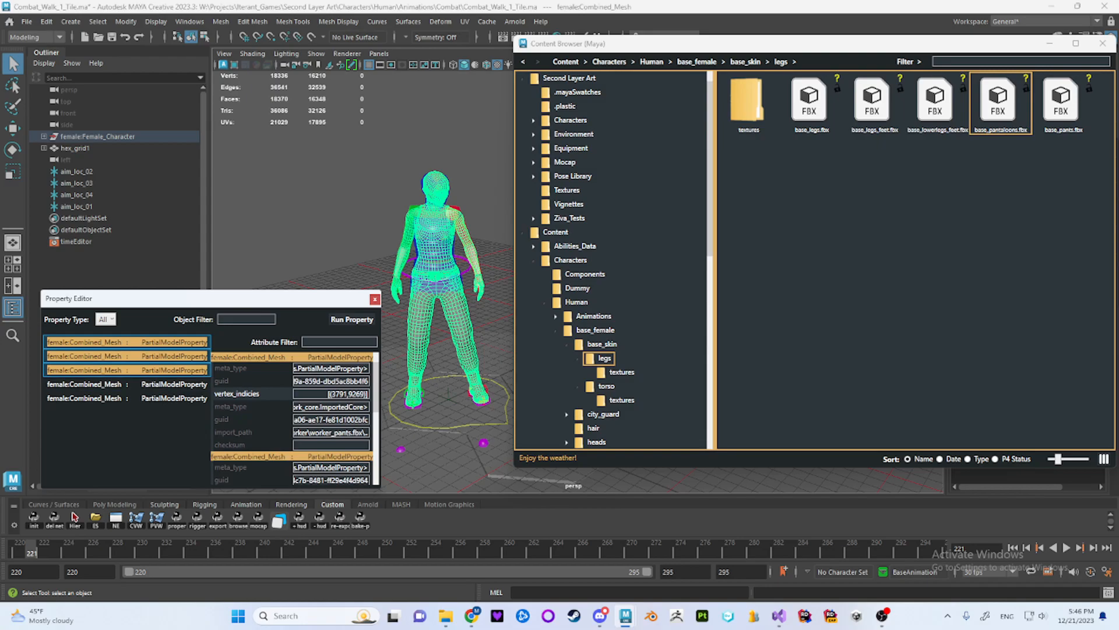
key(Delete)
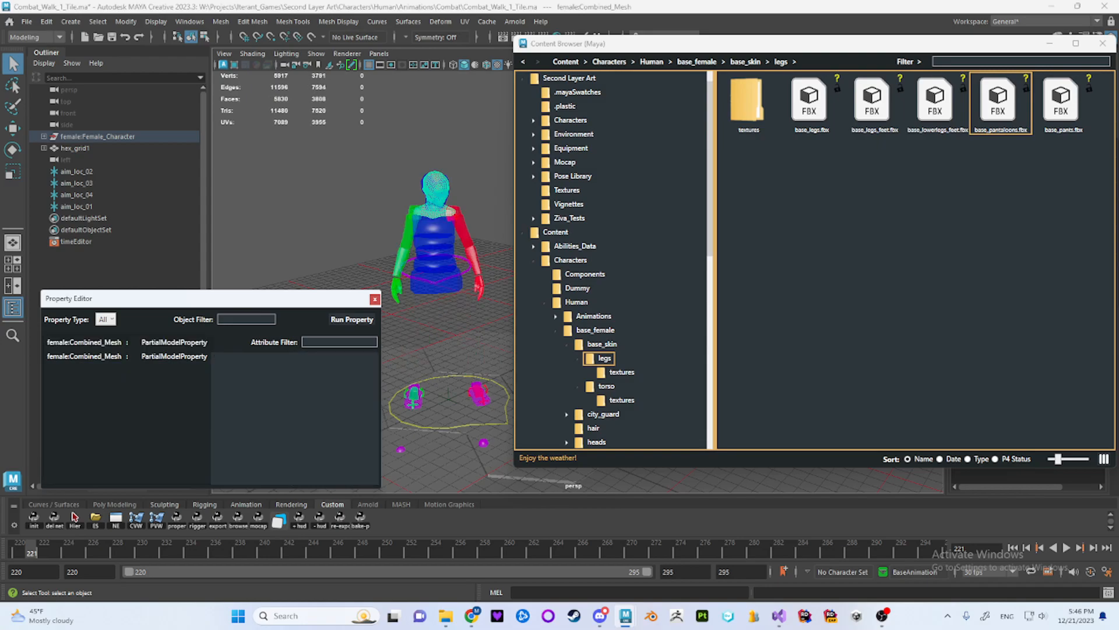
Filter the base_female folder for "panta" and "lowerlegs", and Import - Combine base_chest_hands, base_lowerlegs_feet, base_pantaloons and base_undershirt onto the character.
click(75, 517)
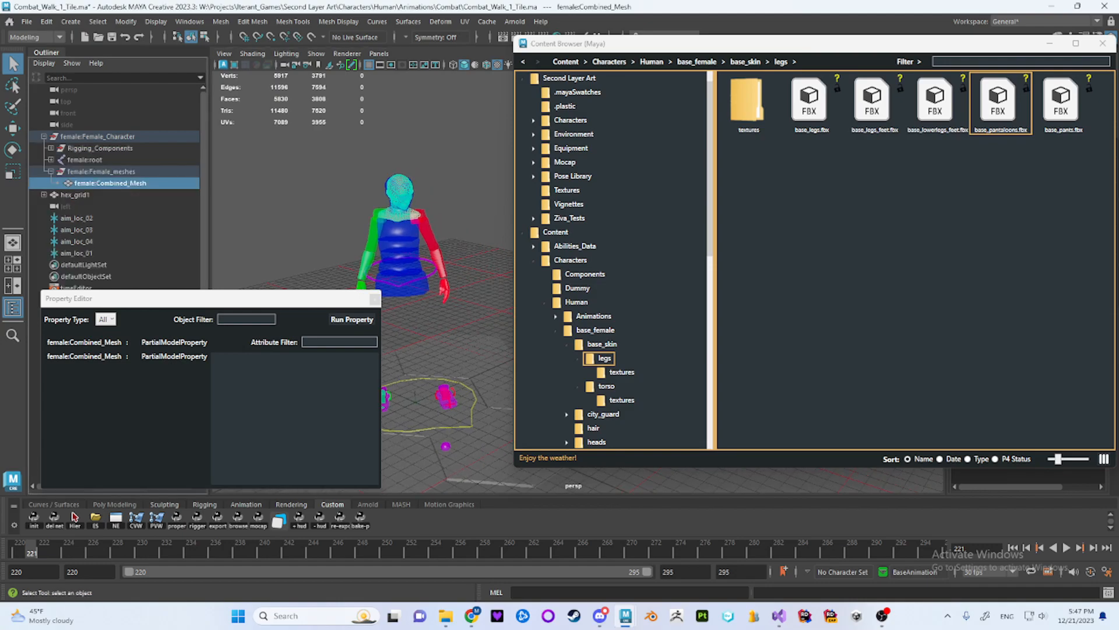
key(F8)
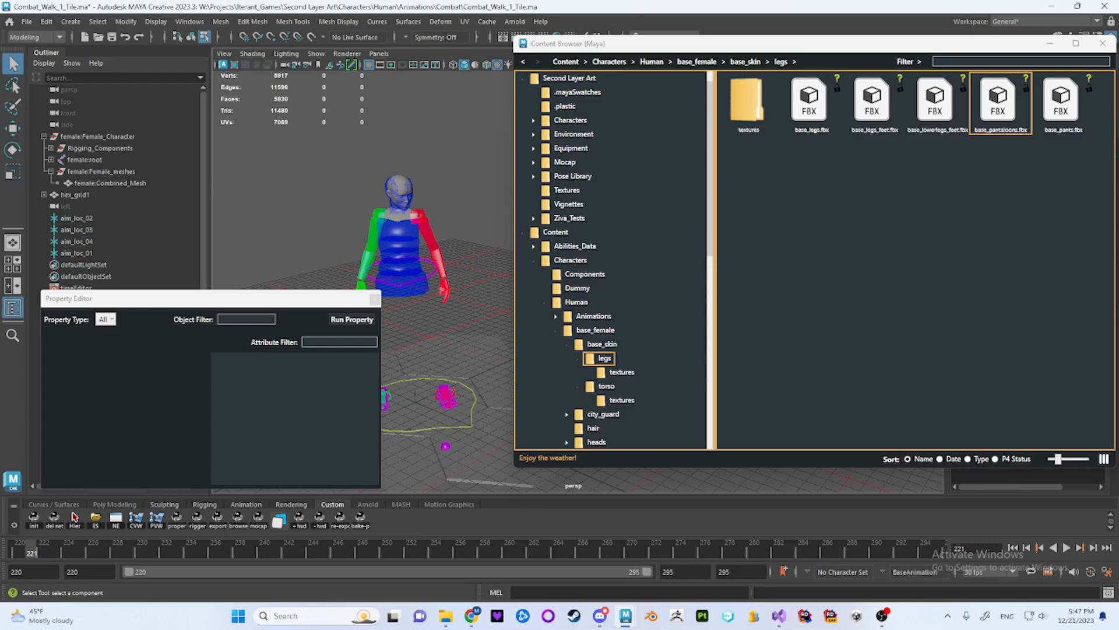
click(595, 330)
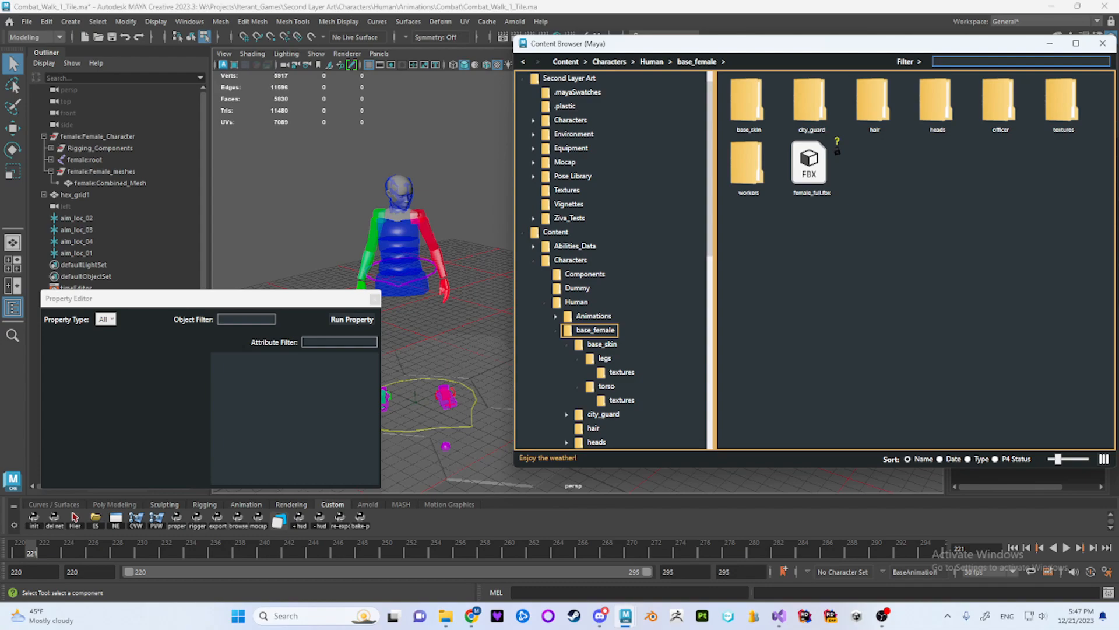
text(panta)
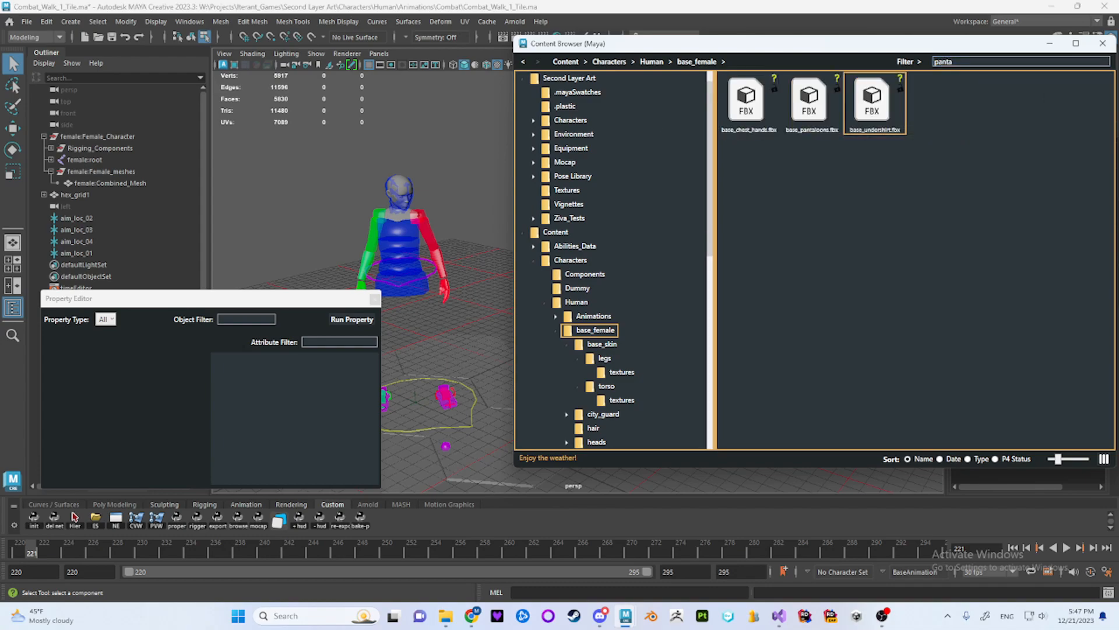
key(ctrl+a)
text(lowerlegs)
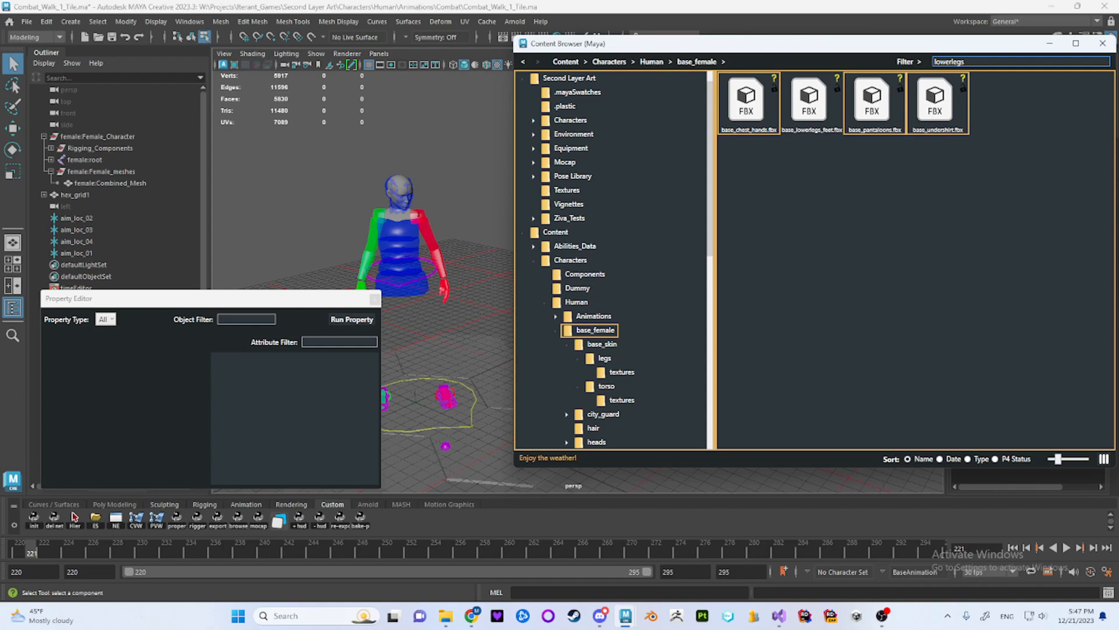
right_click(804, 91)
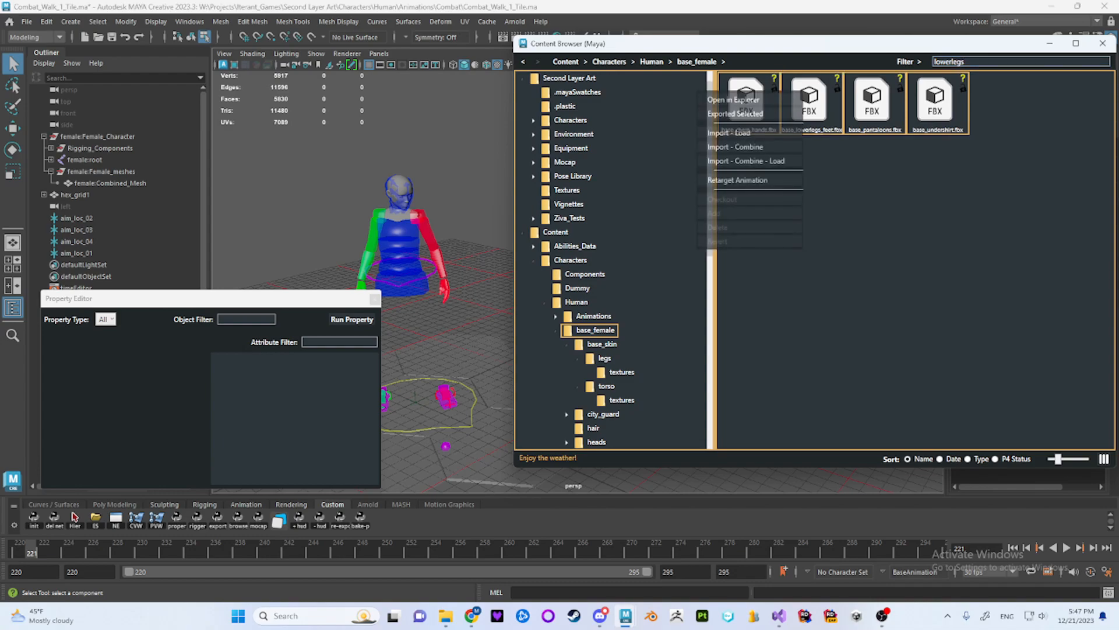
click(749, 146)
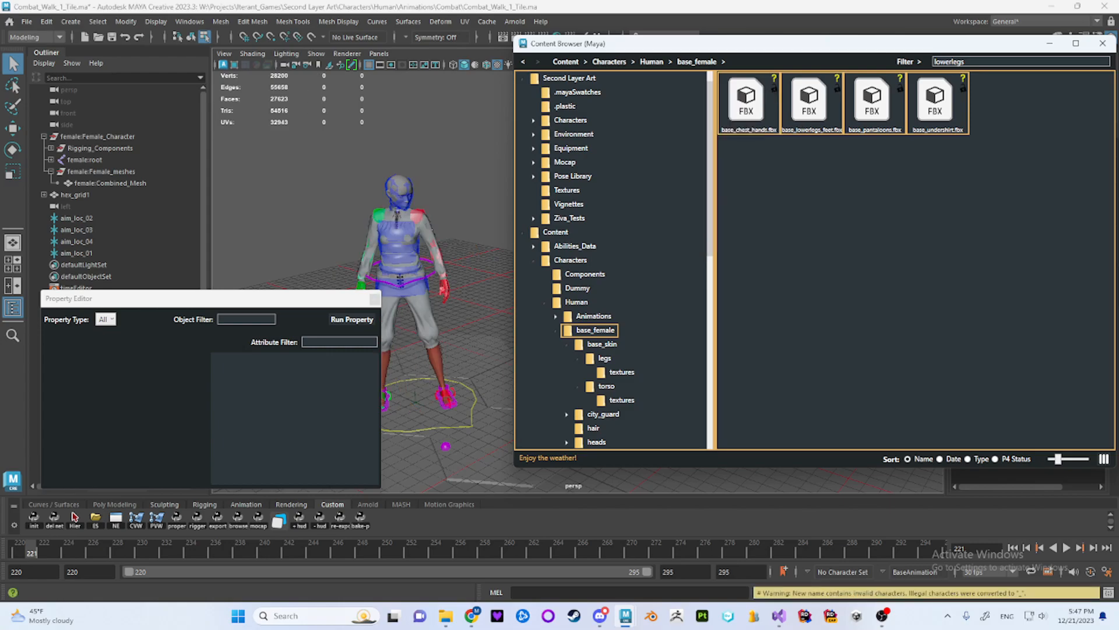
Play the walk on the recombined character, stop it, and inspect the clothing mesh up close.
key(alt+v)
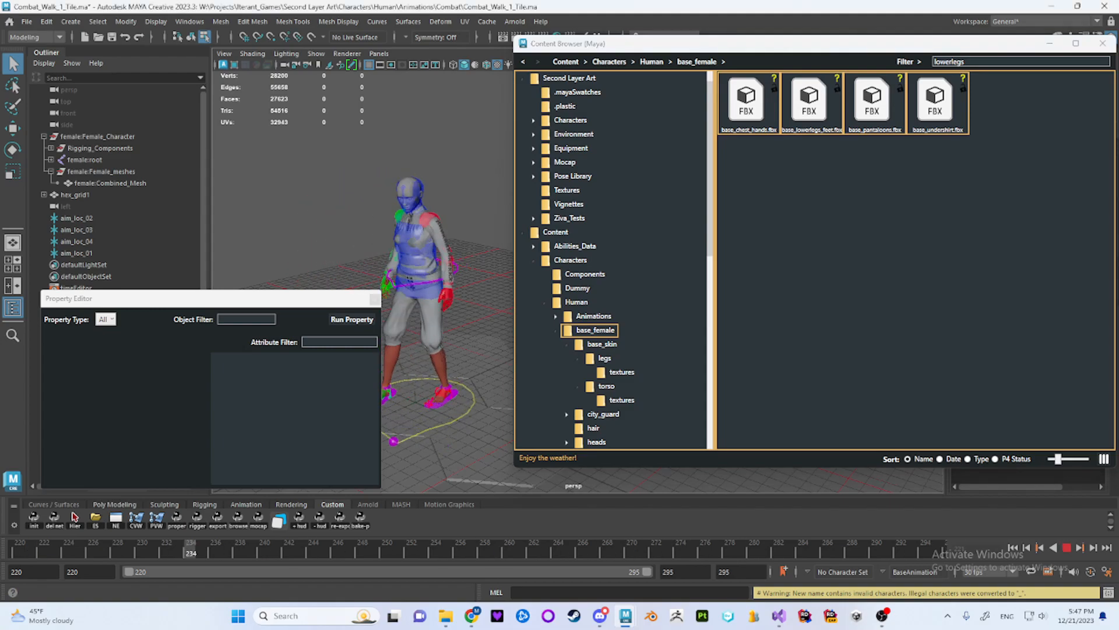
key(Escape)
mouse_move(402, 245)
alt+middle_down()
mouse_move(443, 243)
mouse_move(447, 230)
mouse_move(493, 244)
alt+middle_up()
scroll(447, 231, up, 5)
click(390, 230)
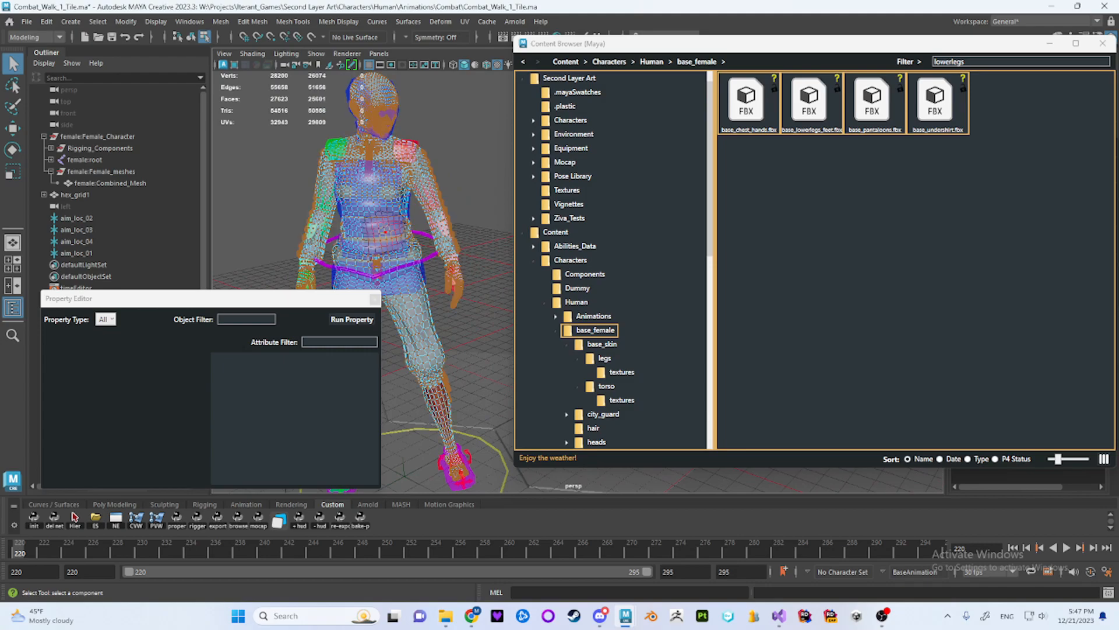
alt+middle_drag(390, 230, 431, 235)
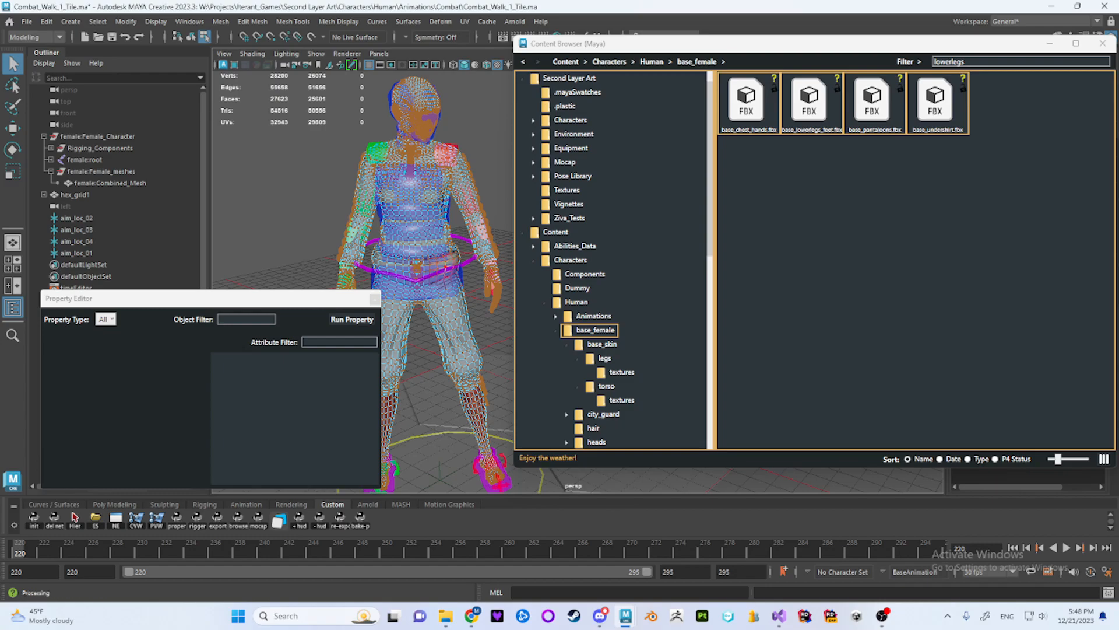
scroll(414, 267, up, 3)
scroll(408, 268, up, 2)
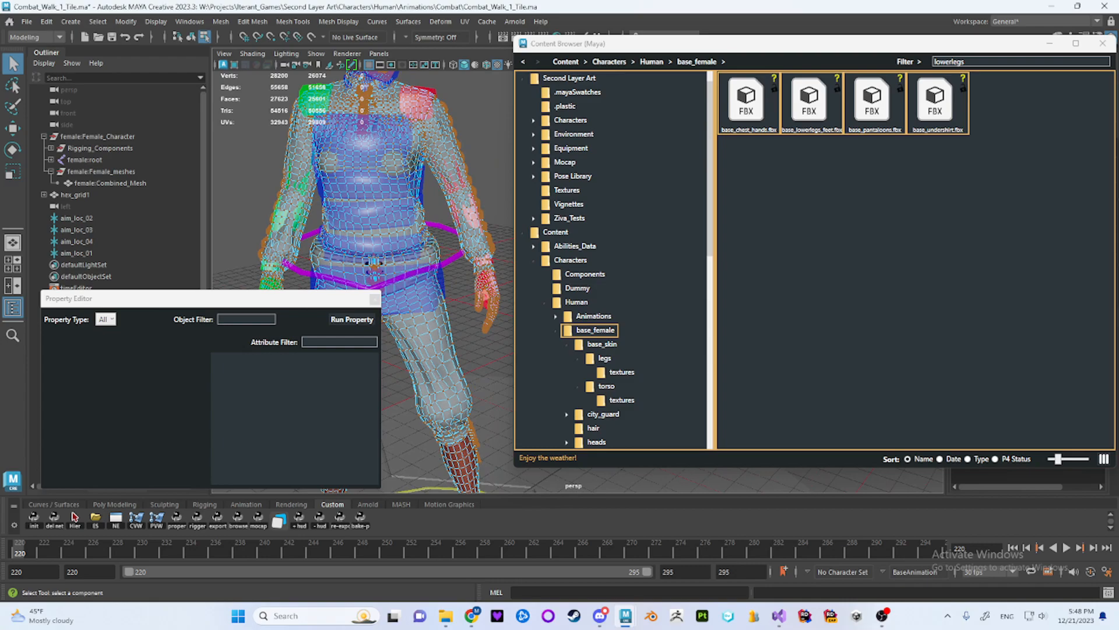
Return to object selection, deselect the mesh and replay the walk to check the new clothing in motion.
key(F8)
alt+middle_drag(408, 268, 437, 271)
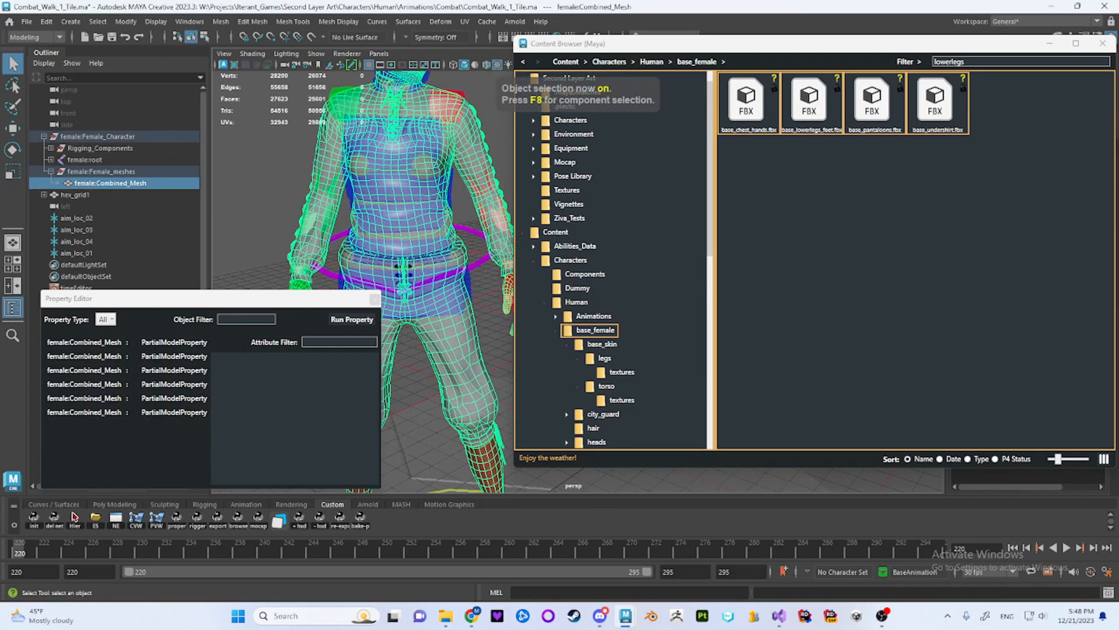
click(274, 192)
scroll(417, 268, down, 3)
key(alt+v)
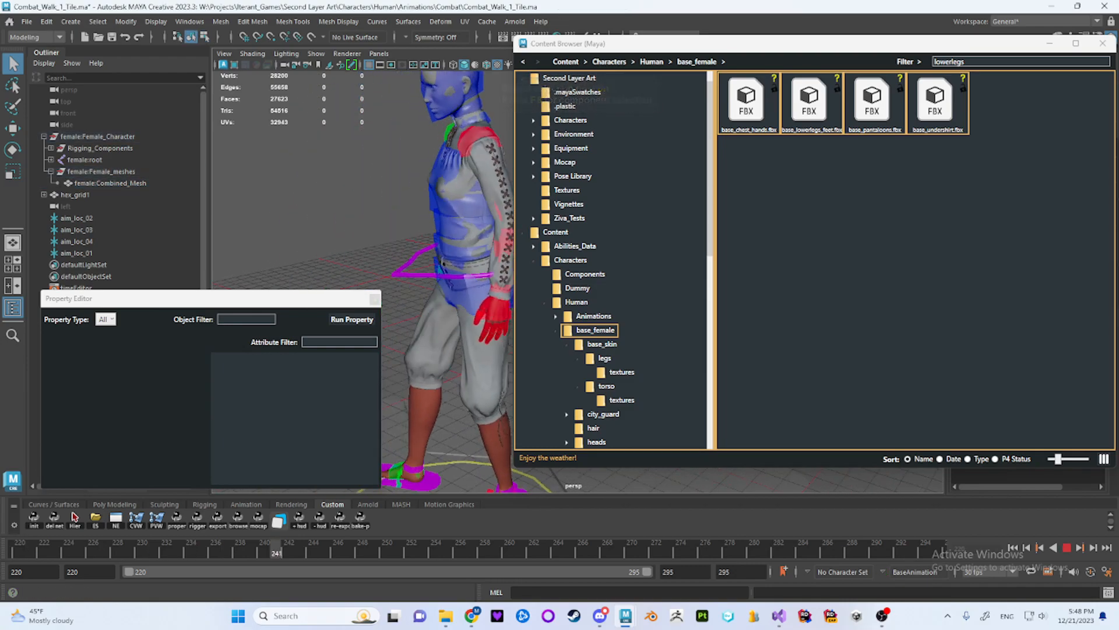
key(alt+v)
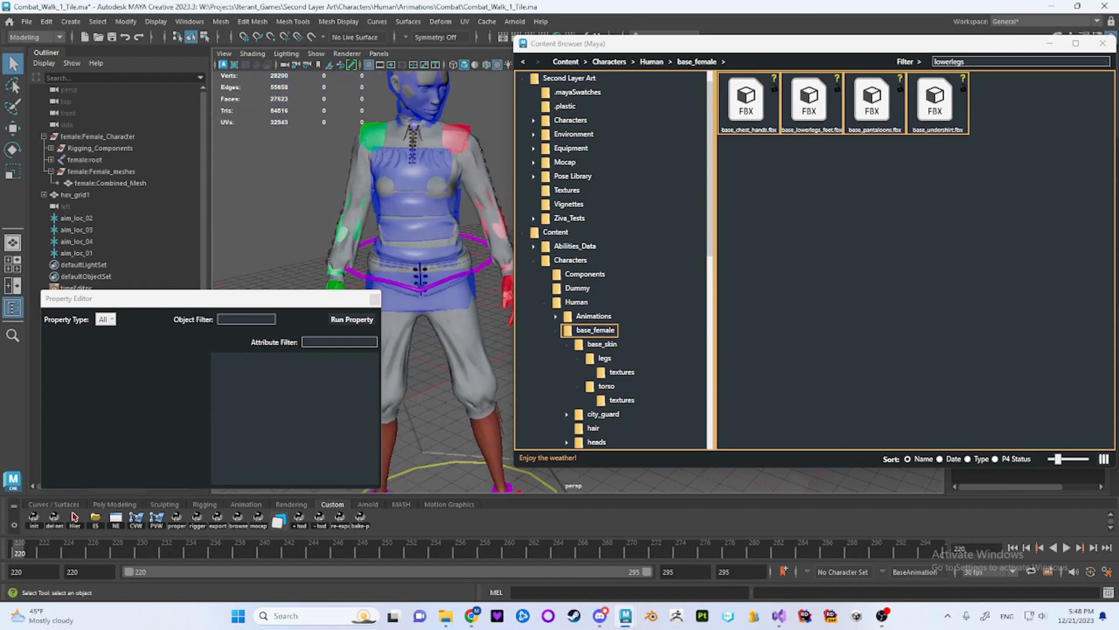
Select the pantaloons waistband's vertex loop on the Combined_Mesh, try scaling it and undo that scale.
click(75, 516)
key(F9)
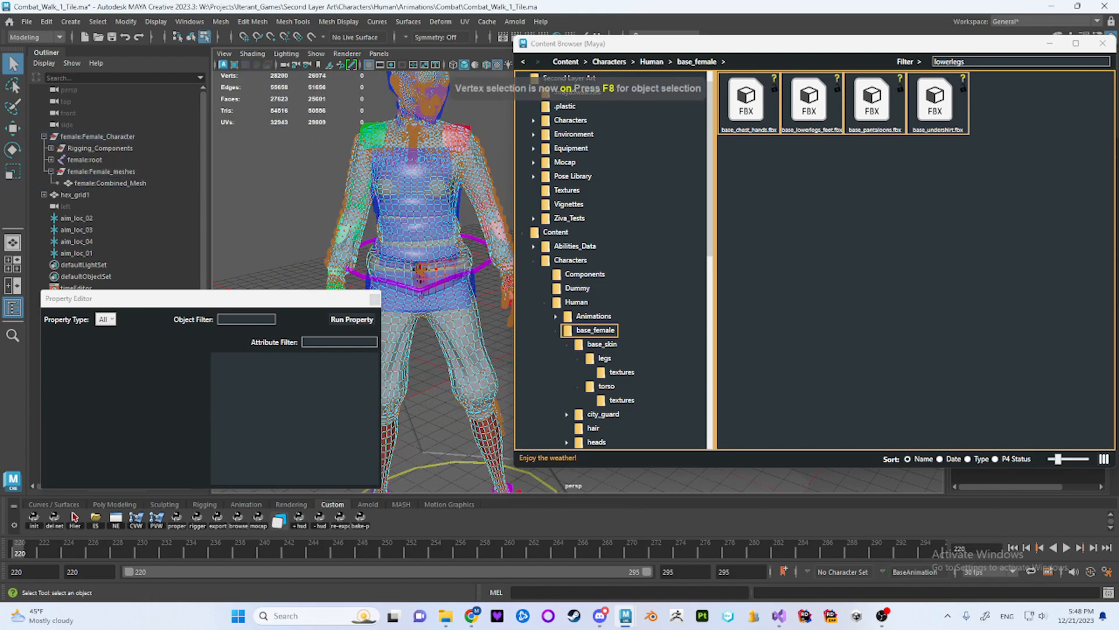
click(445, 269)
shift+double_click(455, 267)
alt+right_drag(454, 267, 495, 271)
key(r)
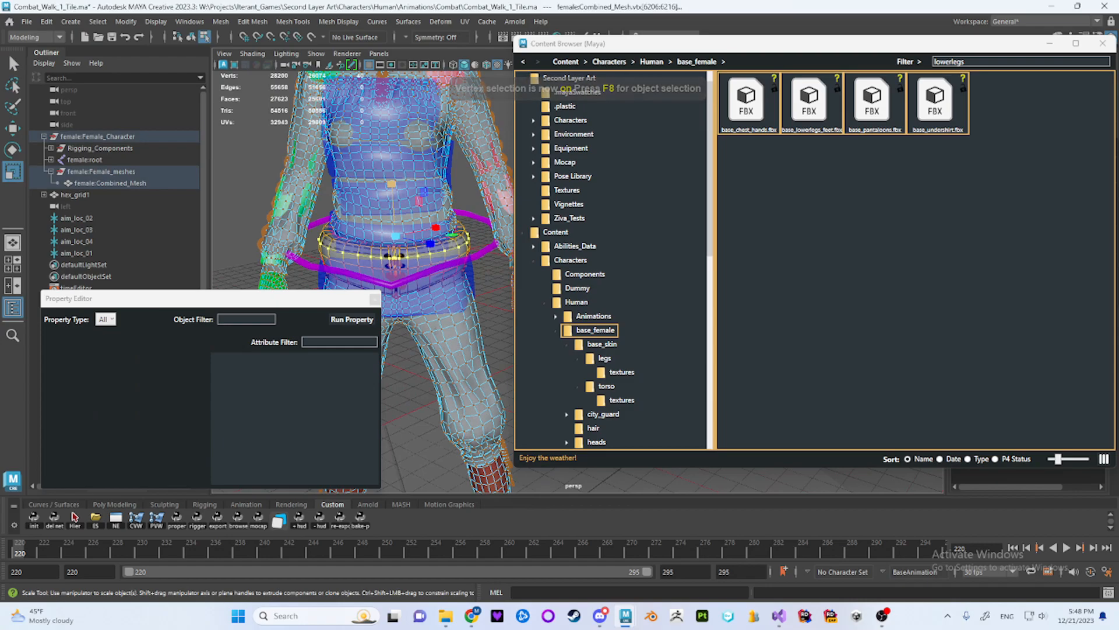
drag(452, 235, 458, 234)
alt+middle_drag(458, 235, 493, 242)
alt+right_drag(494, 242, 533, 244)
key(ctrl+z)
Scale the waistband's vertex loop on its horizontal axes and check the fit from the front.
alt+right_drag(379, 233, 423, 234)
alt+middle_drag(379, 233, 446, 249)
ctrl+drag(382, 187, 353, 154)
alt+right_drag(402, 233, 344, 234)
alt+drag(379, 233, 355, 211)
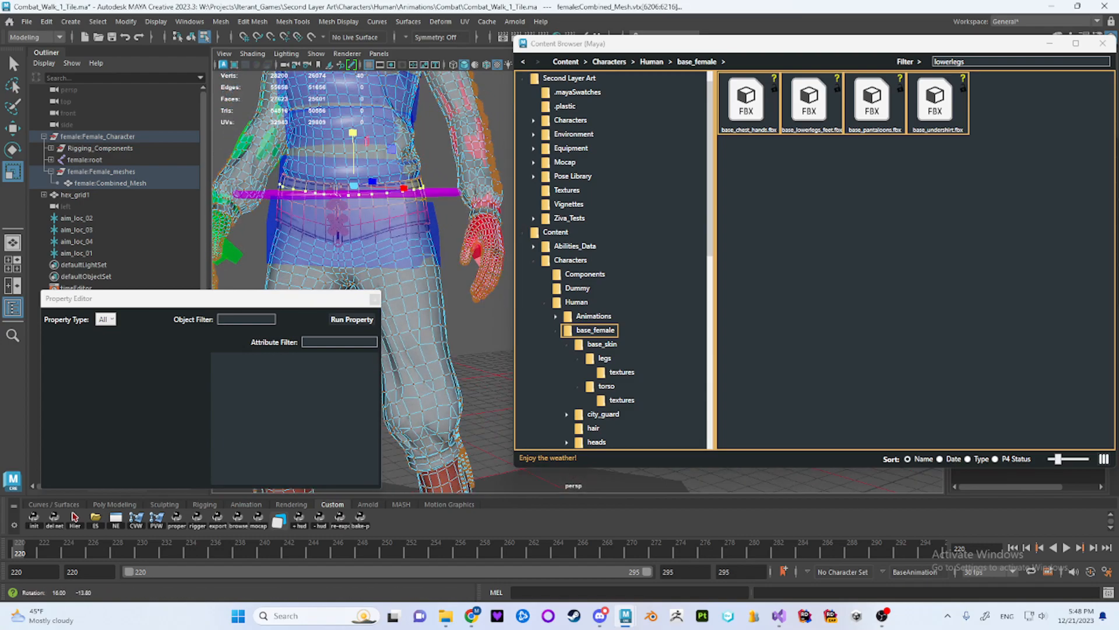
Open the Paint Skin Weights tool on the Combined_Mesh and inspect the b_spine_3 and b_spine_2 influences around the waist.
key(F8)
mouse_move(361, 215)
alt+middle_down()
mouse_move(393, 235)
mouse_move(368, 229)
alt+middle_up()
key(y)
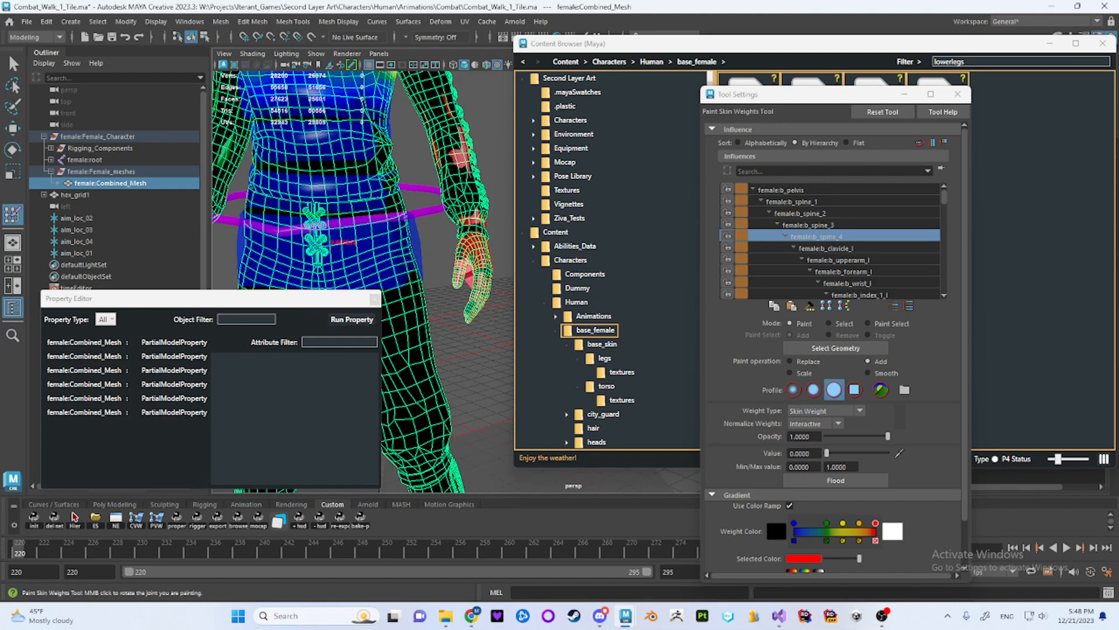
alt+drag(350, 225, 385, 202)
alt+drag(443, 232, 404, 218)
click(826, 248)
click(808, 225)
click(800, 213)
Play the walk with and without the skin weight display to examine how the waistband deforms.
key(alt+v)
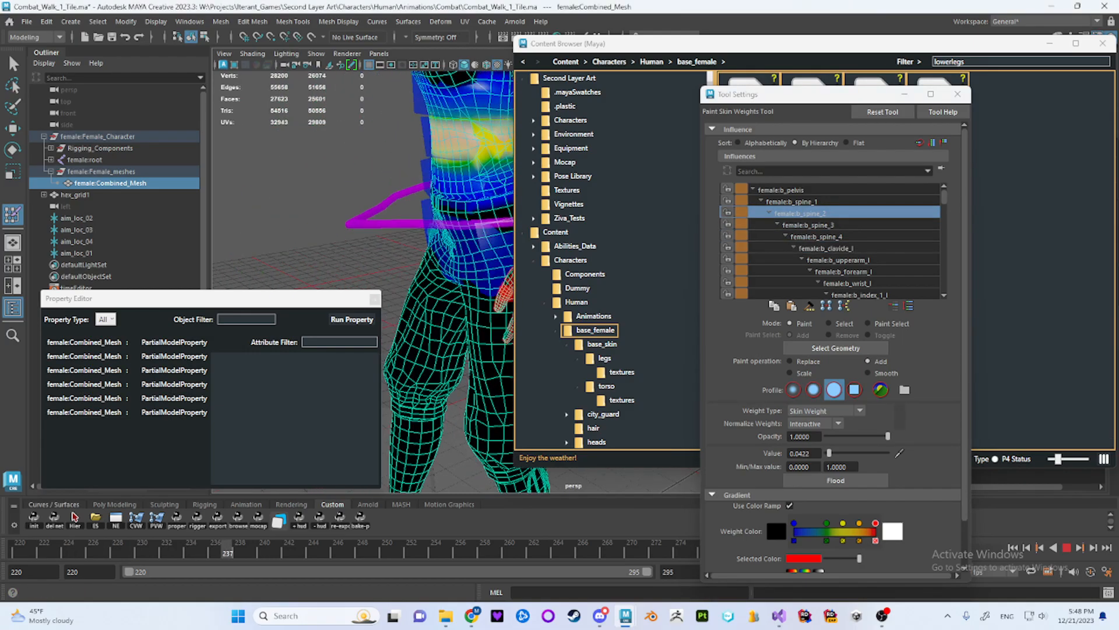
key(alt+v)
mouse_move(467, 227)
alt+mouse_down()
mouse_move(280, 235)
mouse_move(408, 224)
mouse_move(362, 200)
alt+mouse_up()
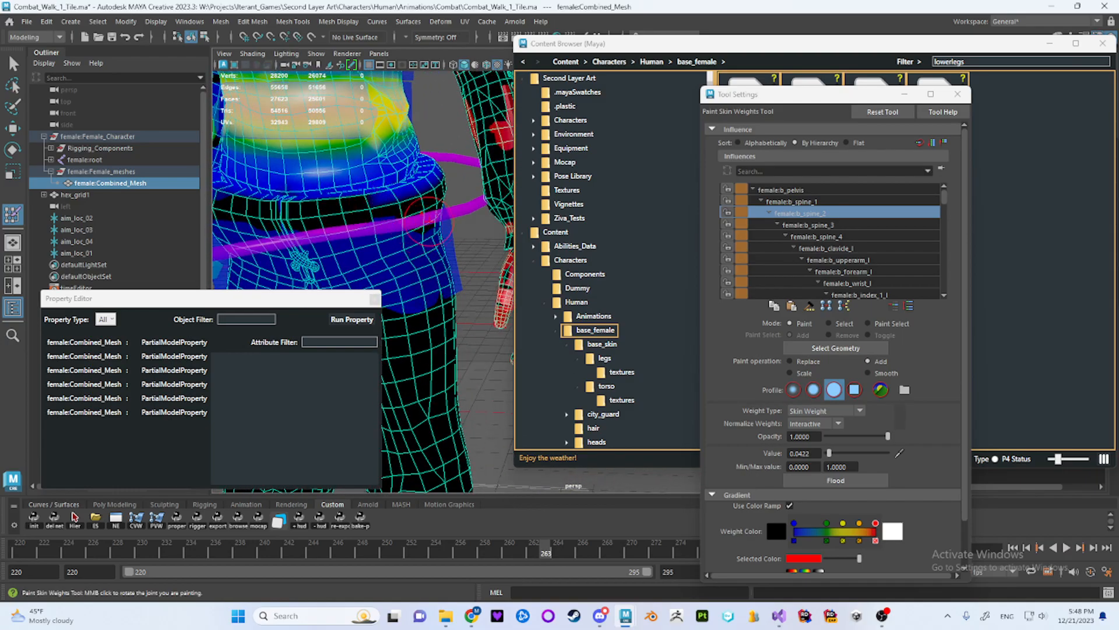
key(q)
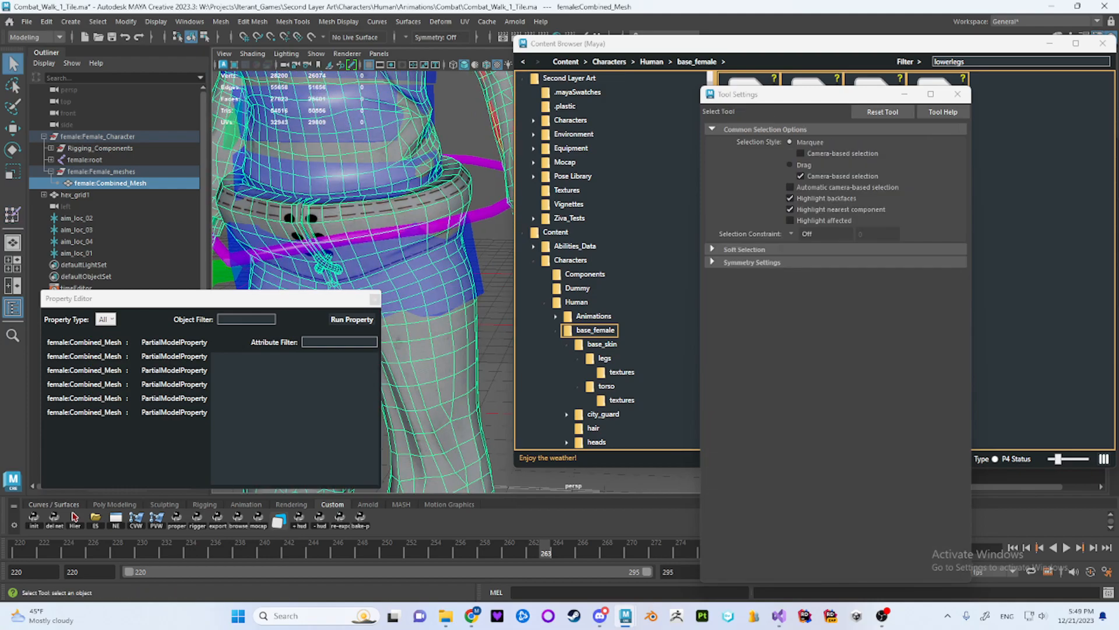
key(alt+v)
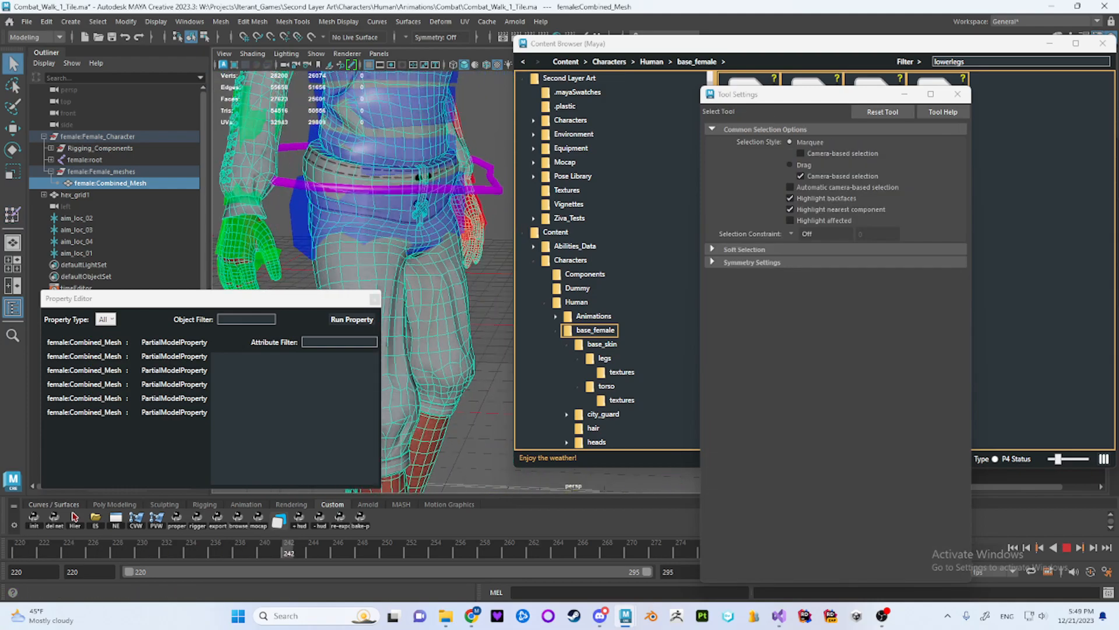
key(alt+v)
key(y)
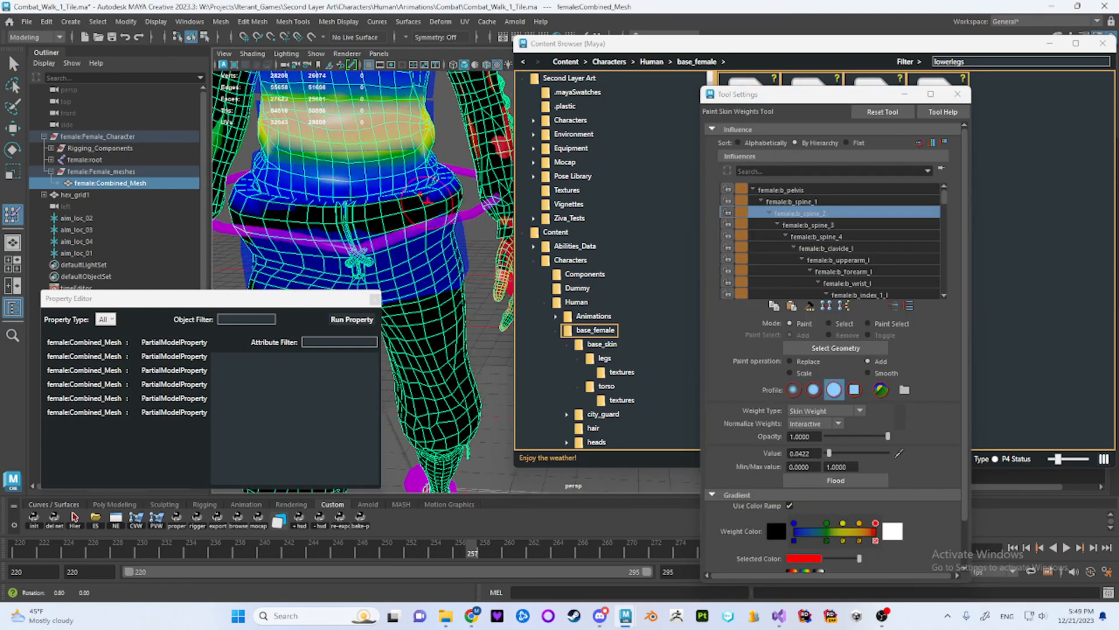
alt+drag(413, 221, 425, 193)
Return to vertex selection, scale the waistband's vertex loop inward and go back to frame 220.
key(q)
key(F8)
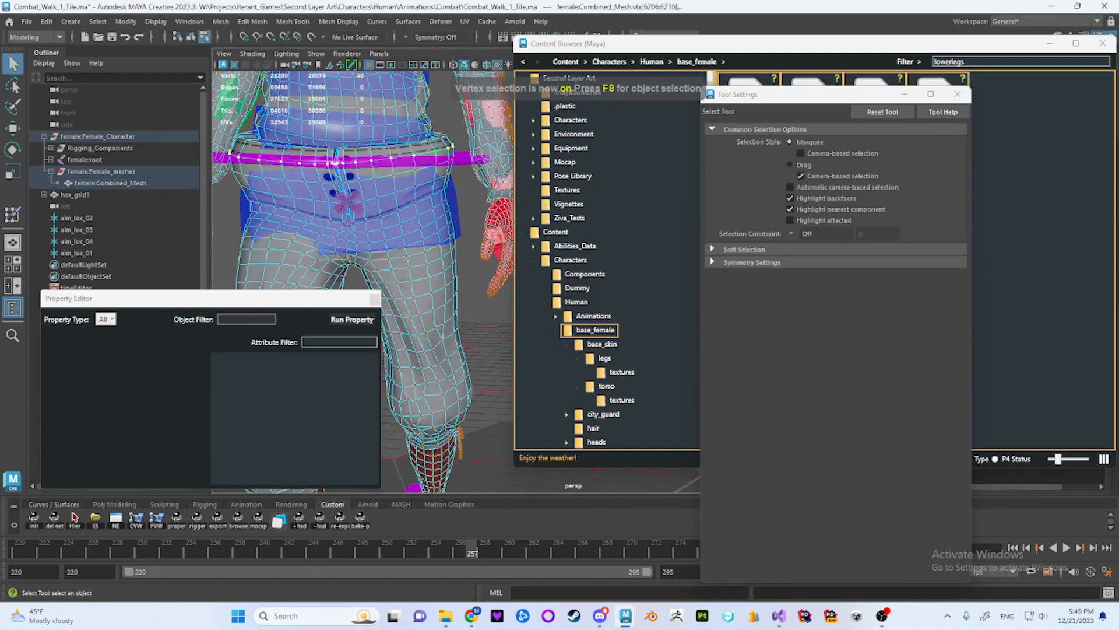
key(f)
key(w)
key(r)
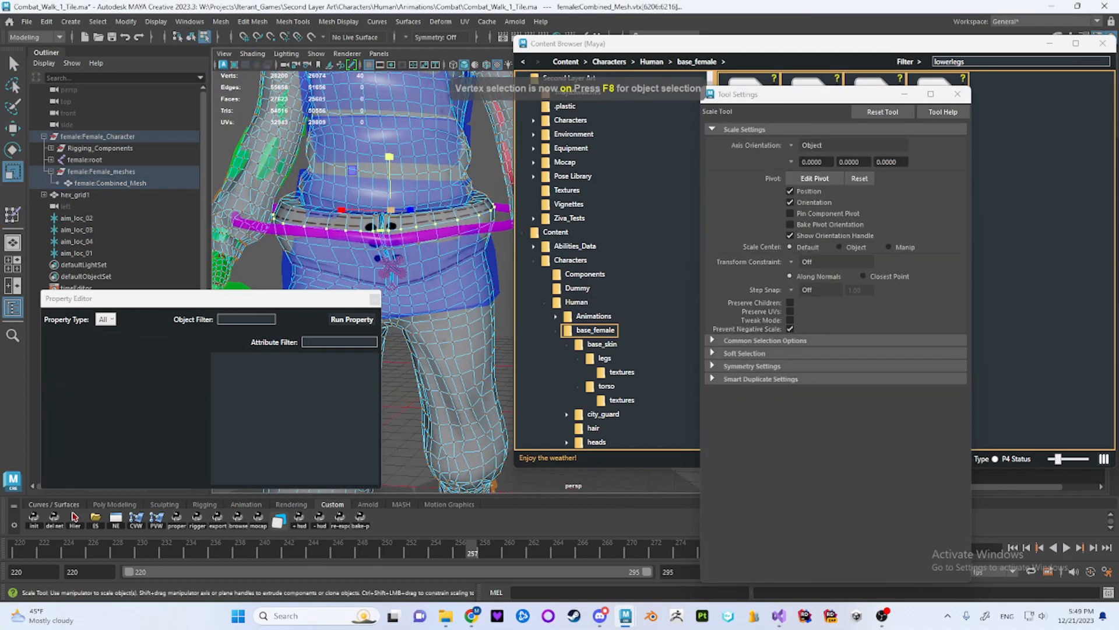
drag(389, 156, 233, 161)
key(alt+shift+v)
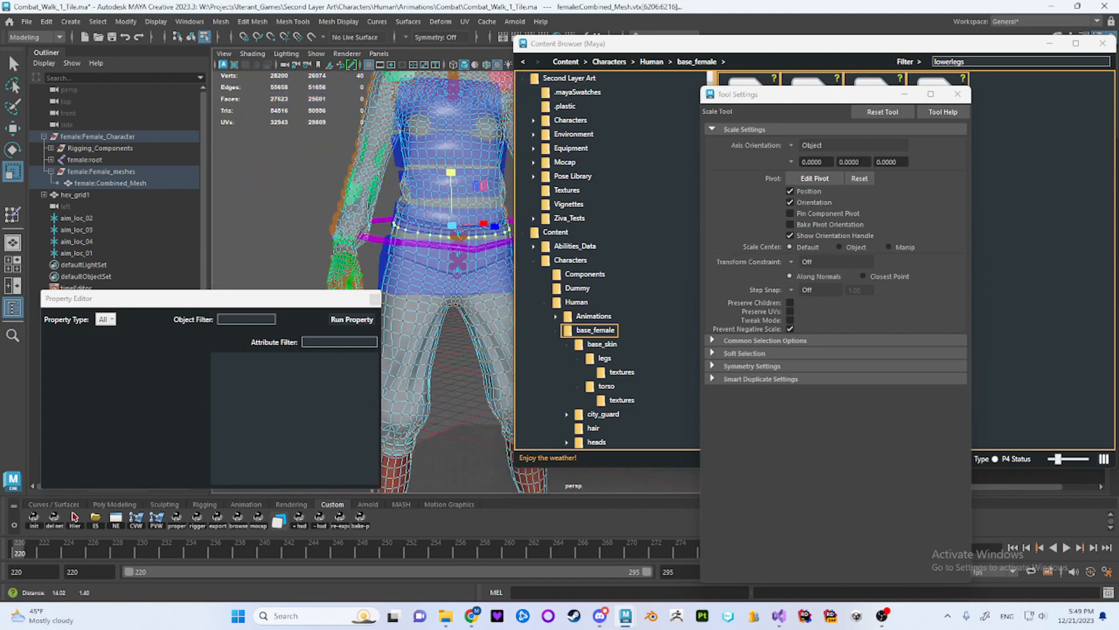
Play the combat walk with the waist in close view to check how the rescaled waistband deforms.
alt+middle_drag(373, 175, 306, 178)
alt+right_drag(306, 177, 388, 178)
alt+middle_drag(388, 179, 429, 180)
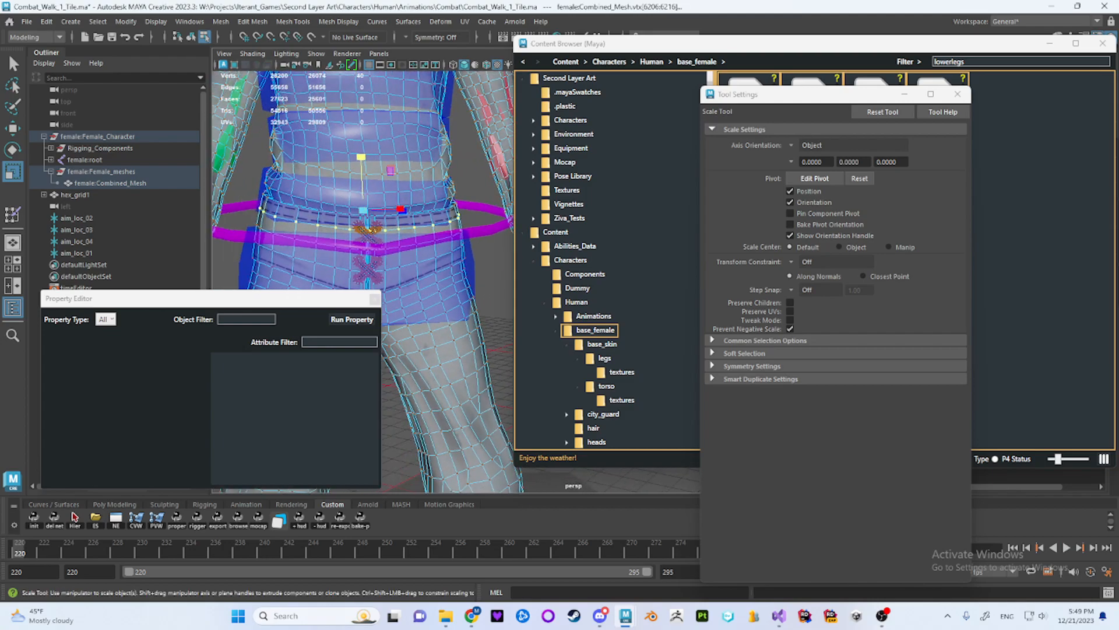
alt+drag(373, 181, 399, 205)
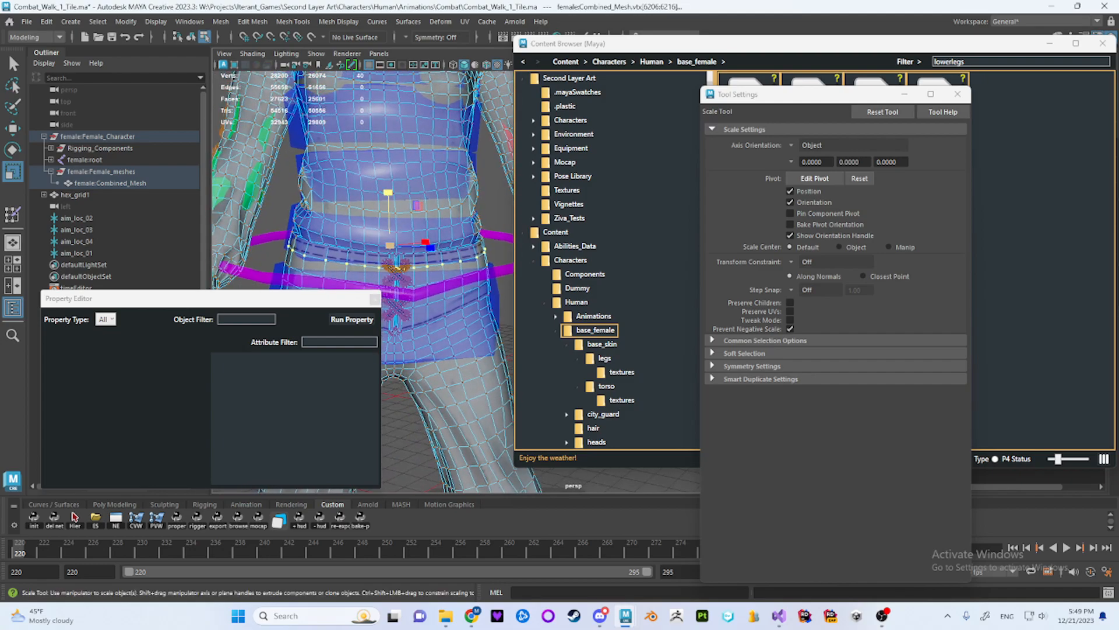
key(alt+v)
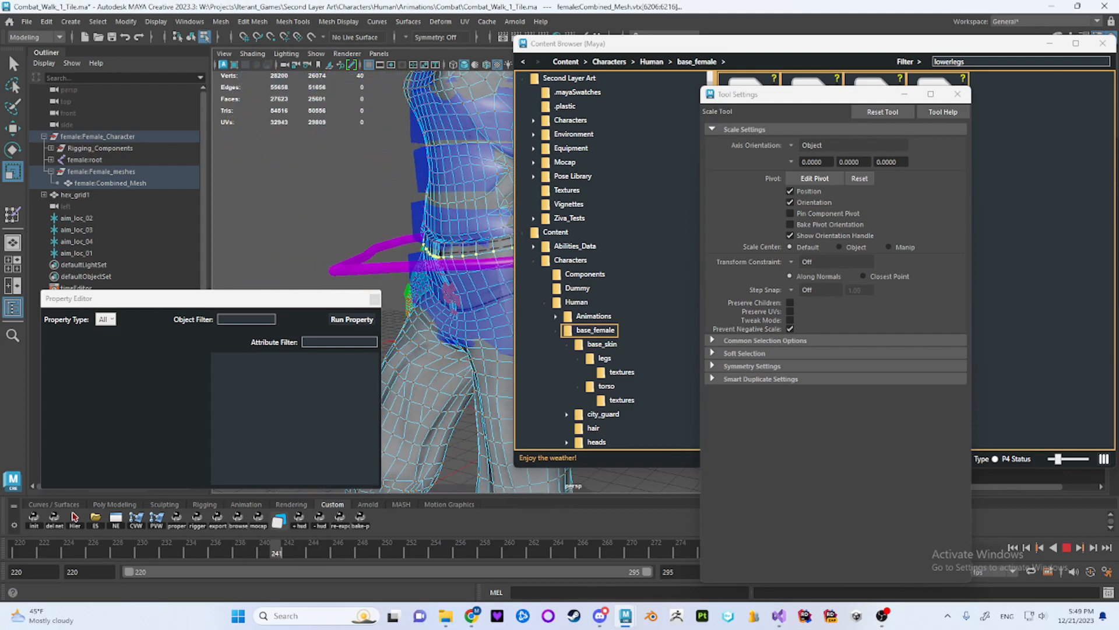
key(alt+v)
Open the Paint Skin Weights tool on the Combined_Mesh and inspect the b_spine_4, b_spine_3 and b_spine_2 influences around the waist.
key(F8)
mouse_move(402, 233)
alt+mouse_down()
mouse_move(460, 202)
mouse_move(452, 181)
alt+mouse_up()
key(y)
alt+middle_drag(452, 175, 384, 145)
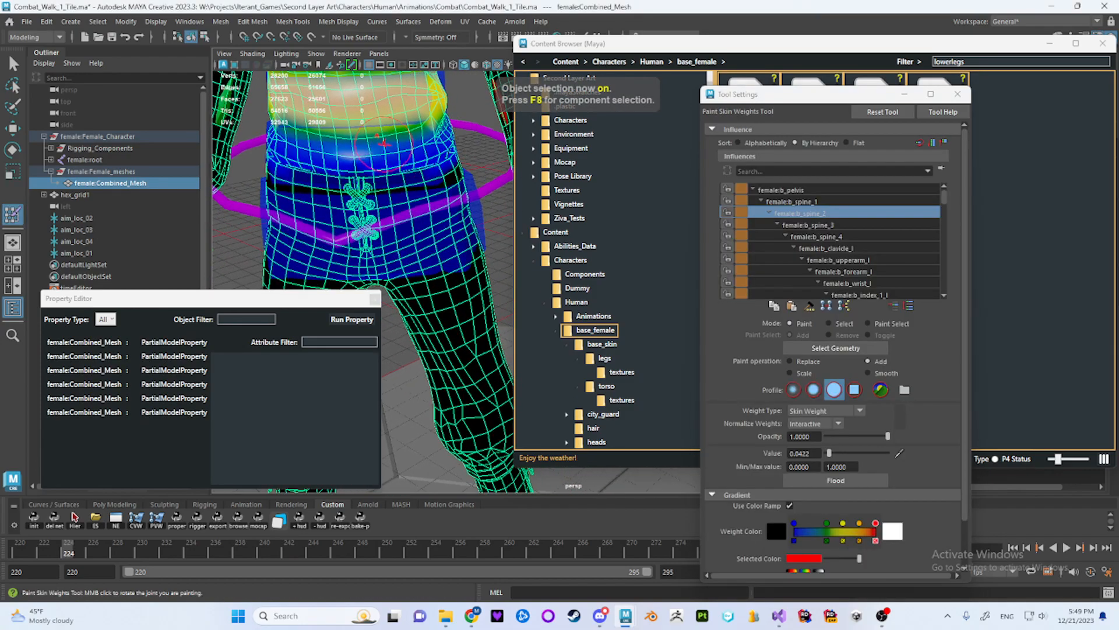
click(816, 237)
click(809, 225)
click(801, 214)
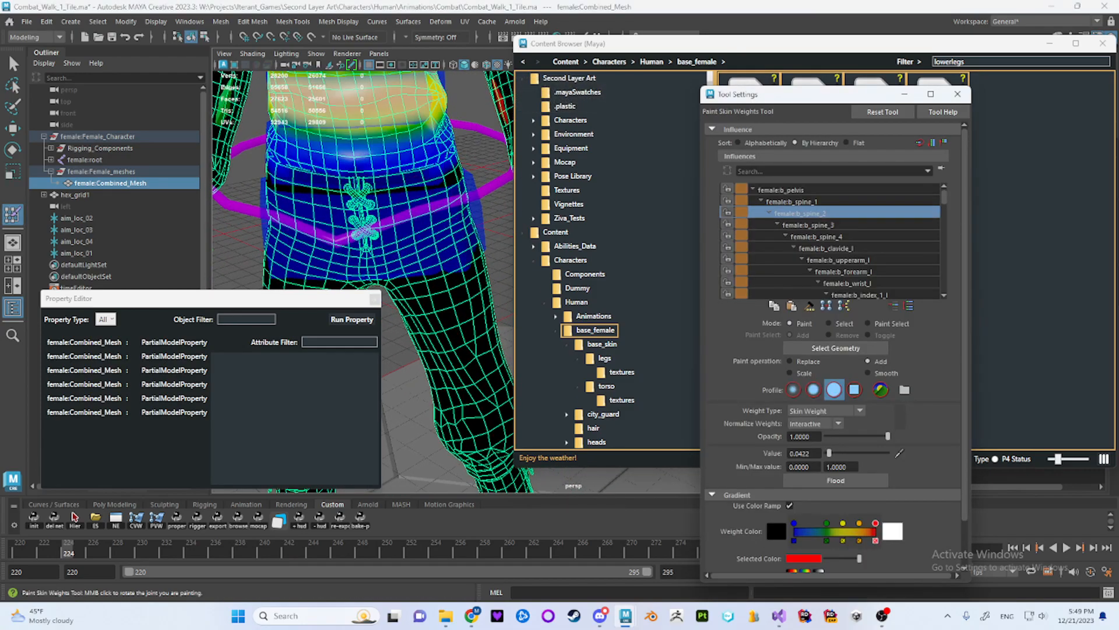
Examine the b_pelvis influence across the hips and thighs, and return to the Select tool.
click(781, 190)
alt+drag(443, 251, 392, 257)
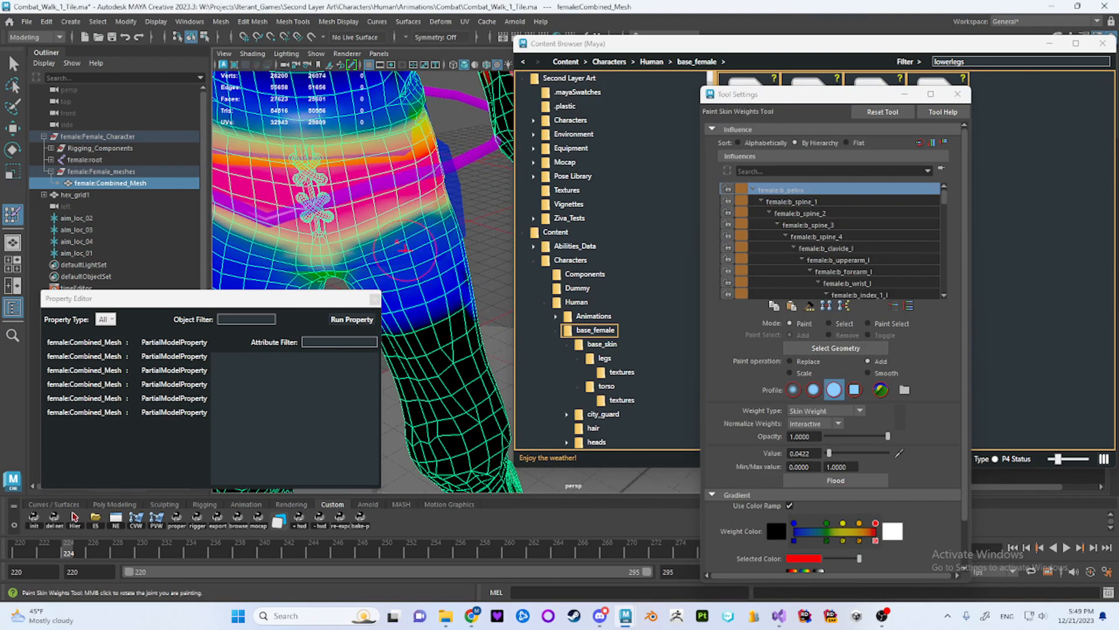
drag(390, 248, 418, 236)
mouse_move(414, 280)
mouse_down()
mouse_move(451, 320)
mouse_move(420, 350)
mouse_move(403, 314)
mouse_move(449, 303)
mouse_move(414, 356)
mouse_move(432, 327)
mouse_up()
scroll(432, 326, down, 6)
key(q)
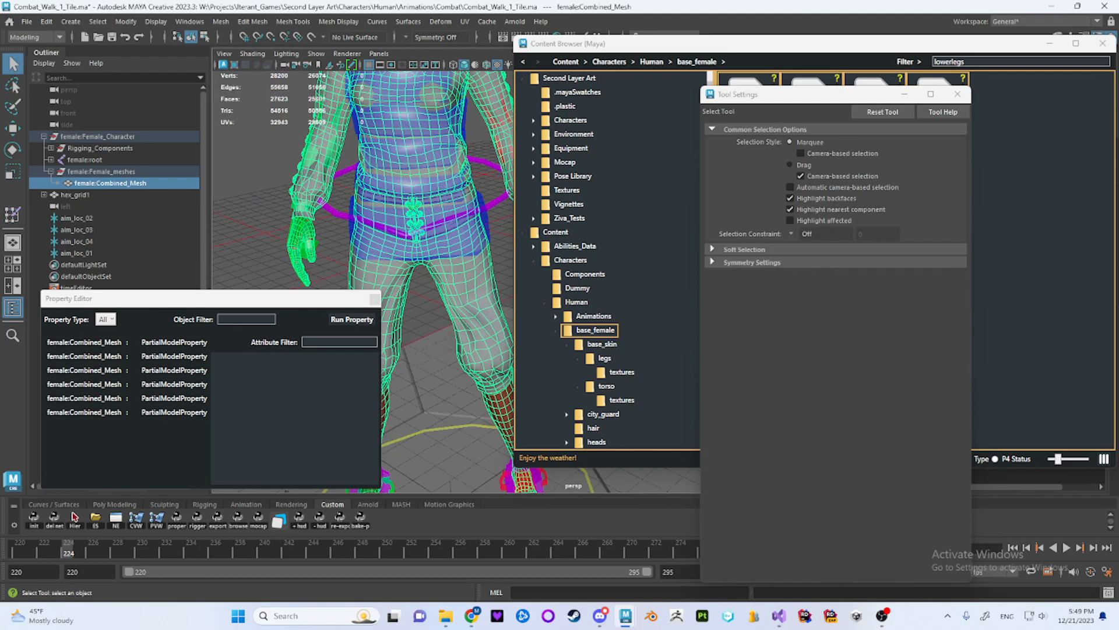
Export the refitted pantaloons by running the Combined_Mesh's PartialModelProperty whose import path is base_pantaloons.fbx.
click(420, 339)
click(455, 292)
alt+middle_drag(448, 298, 411, 276)
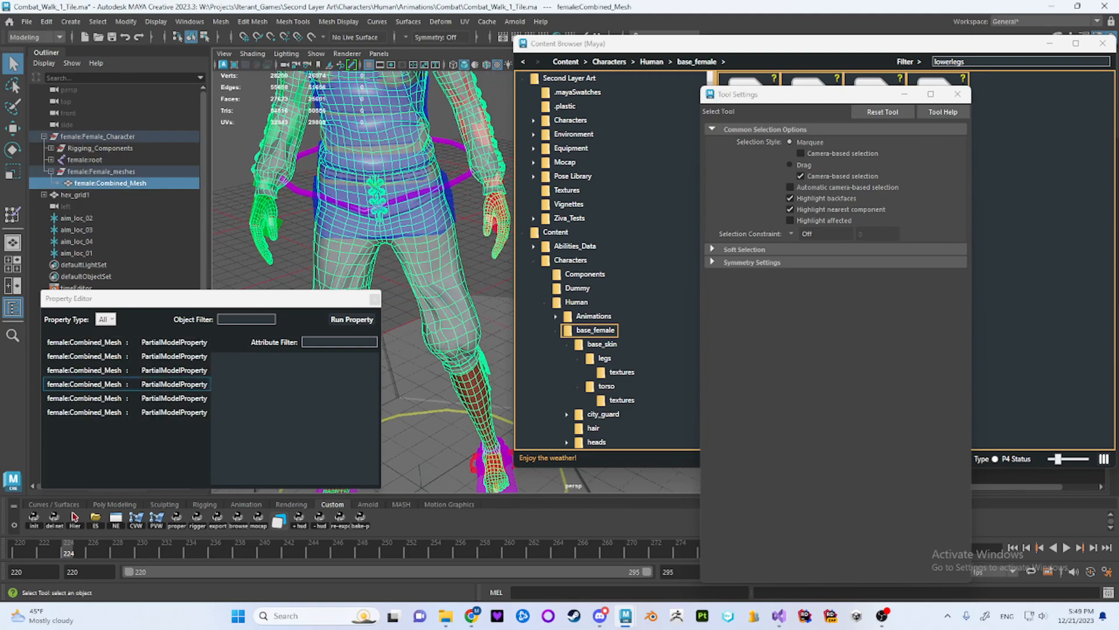
click(127, 357)
click(127, 385)
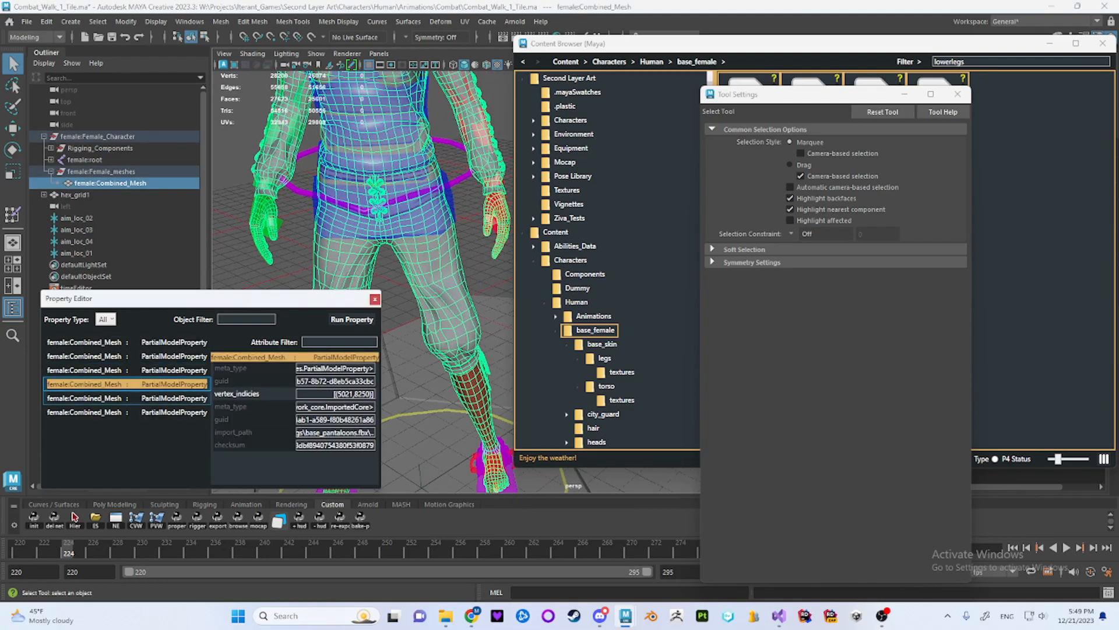
click(352, 319)
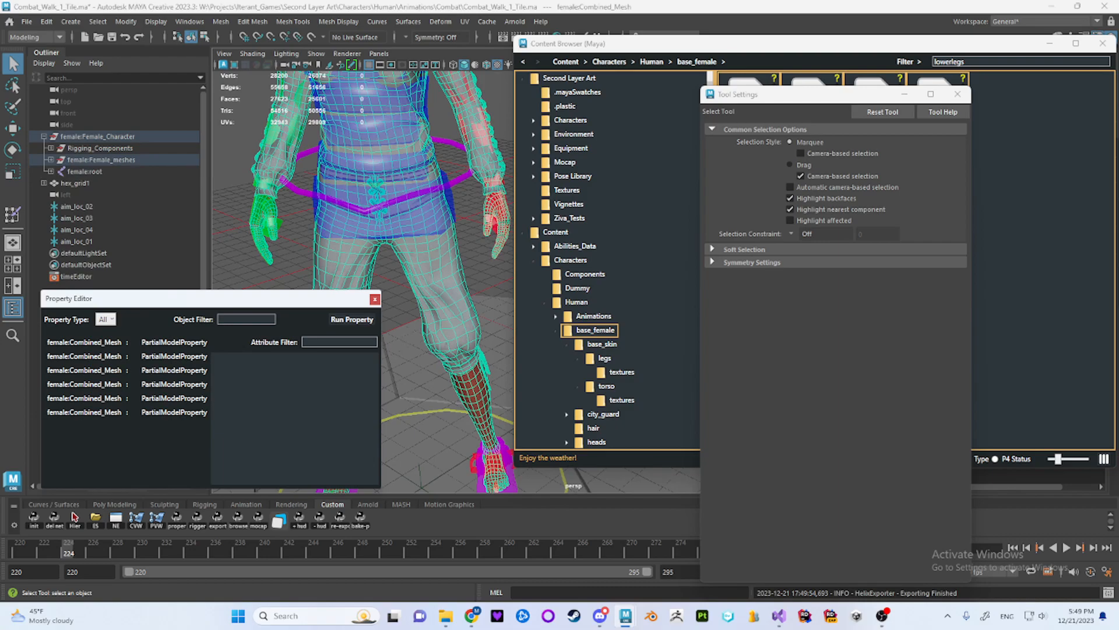
View the whole character with its components shown and hidden, and close the Tool Settings.
alt+drag(408, 250, 426, 253)
scroll(426, 254, down, 5)
alt+middle_drag(454, 254, 361, 242)
key(F8)
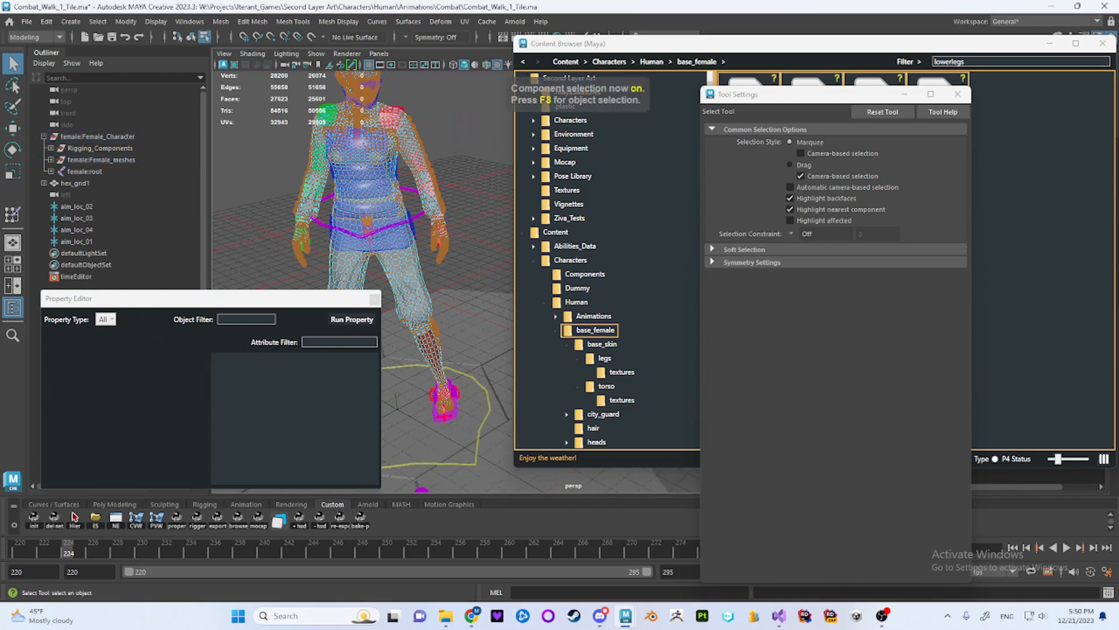
key(F8)
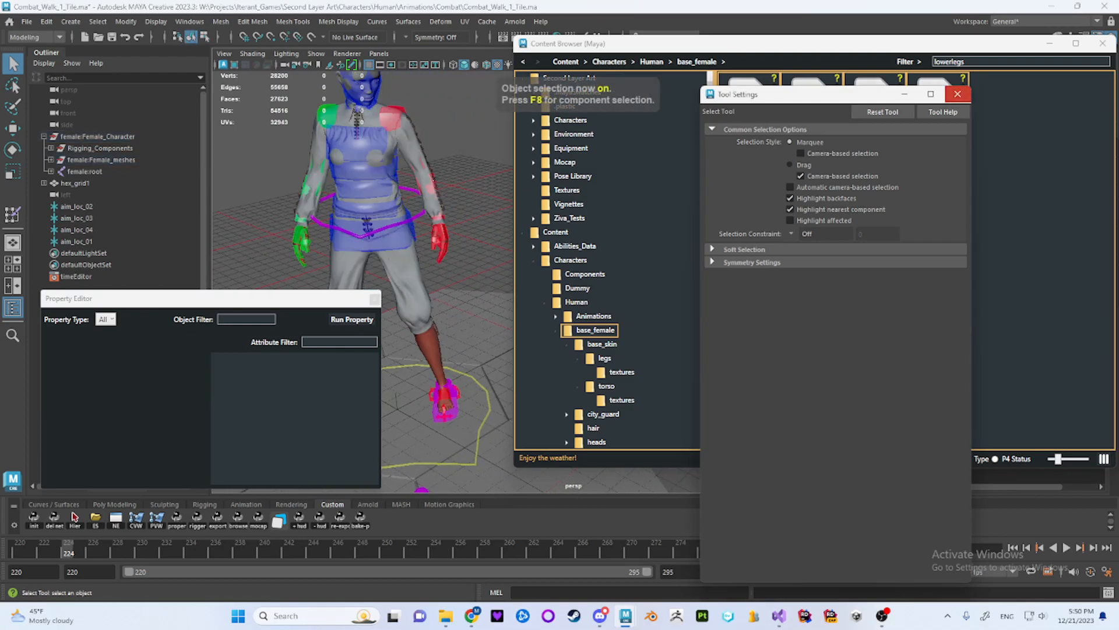
click(957, 94)
key(ctrl+m)
key(ctrl+m)
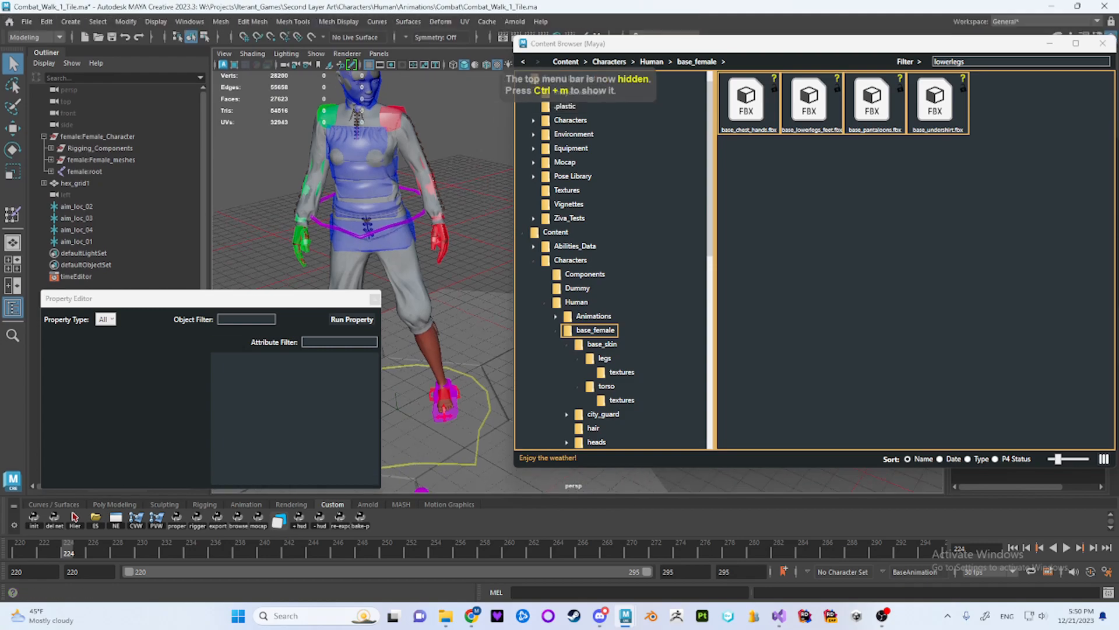
Open base_pantaloons.fbx in a new scene and frame the pantaloons mesh.
key(ctrl+n)
key(Escape)
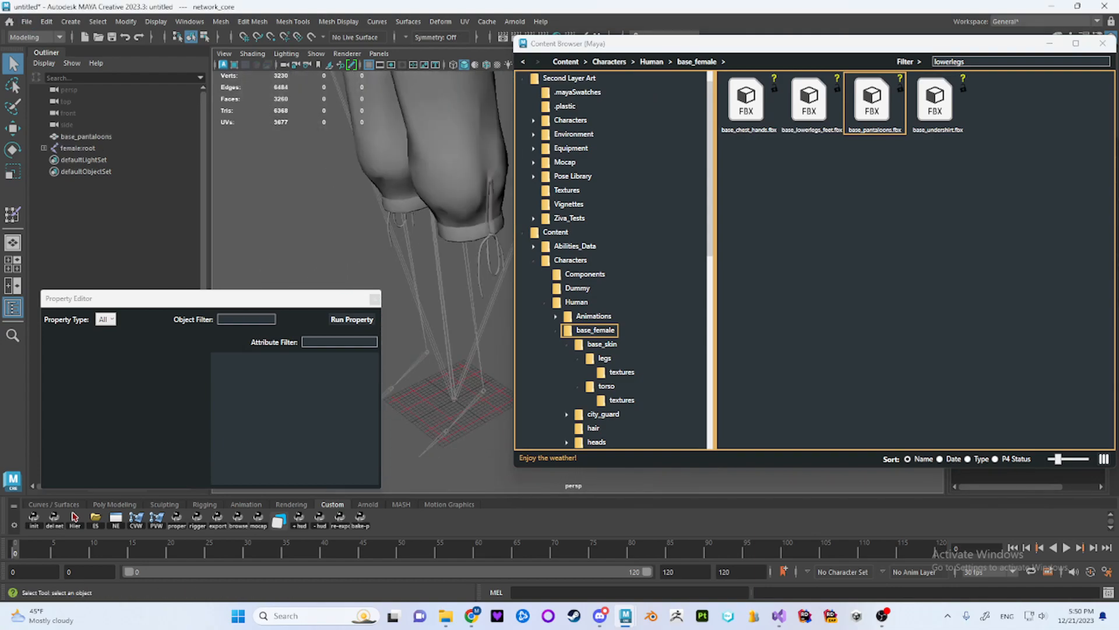
click(454, 158)
key(f)
Examine the exported pantaloons and their waistband from several angles, close the Tool Settings and deselect the mesh.
alt+middle_drag(489, 234, 326, 251)
mouse_move(326, 251)
alt+mouse_down()
mouse_move(420, 195)
mouse_move(360, 207)
mouse_move(376, 209)
alt+mouse_up()
key(y)
key(q)
alt+middle_drag(376, 209, 422, 205)
mouse_move(423, 205)
alt+mouse_down()
mouse_move(501, 205)
mouse_move(443, 204)
alt+mouse_up()
alt+middle_drag(443, 204, 464, 211)
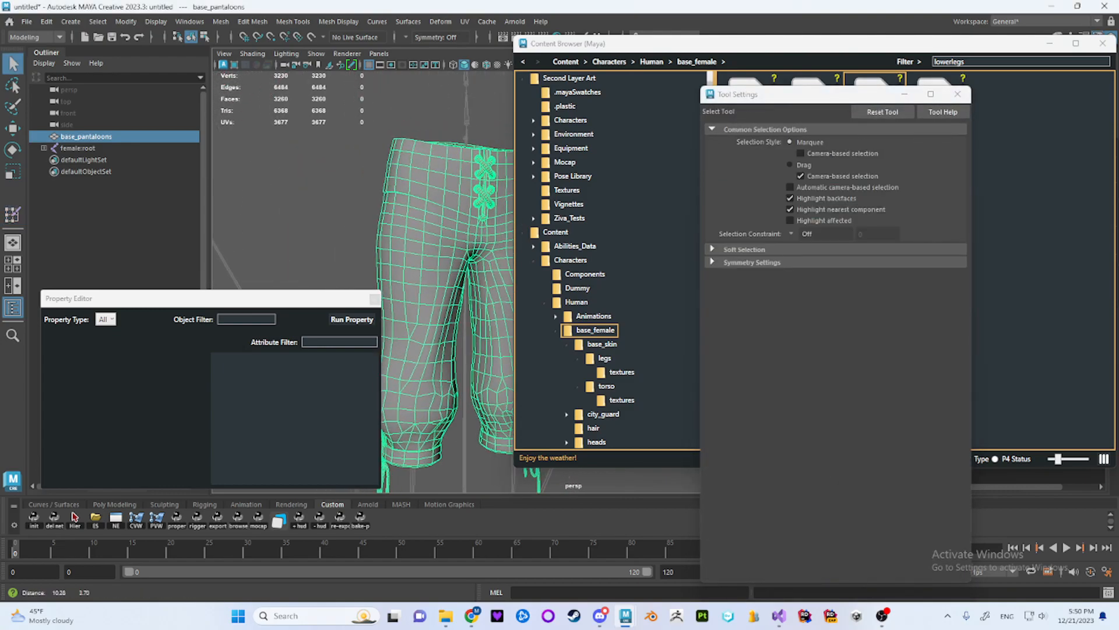
alt+drag(464, 211, 402, 211)
alt+middle_drag(403, 211, 457, 217)
mouse_move(458, 217)
alt+mouse_down()
mouse_move(379, 233)
mouse_move(452, 236)
alt+mouse_up()
alt+middle_drag(451, 236, 407, 225)
alt+right_drag(406, 225, 364, 227)
alt+middle_drag(364, 228, 363, 208)
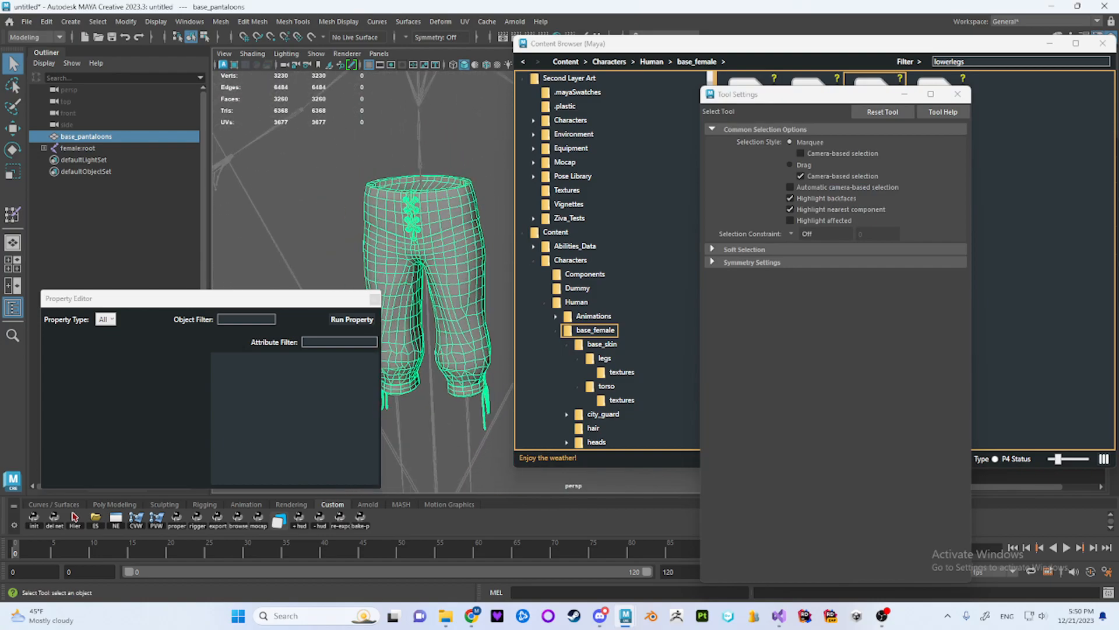
click(958, 94)
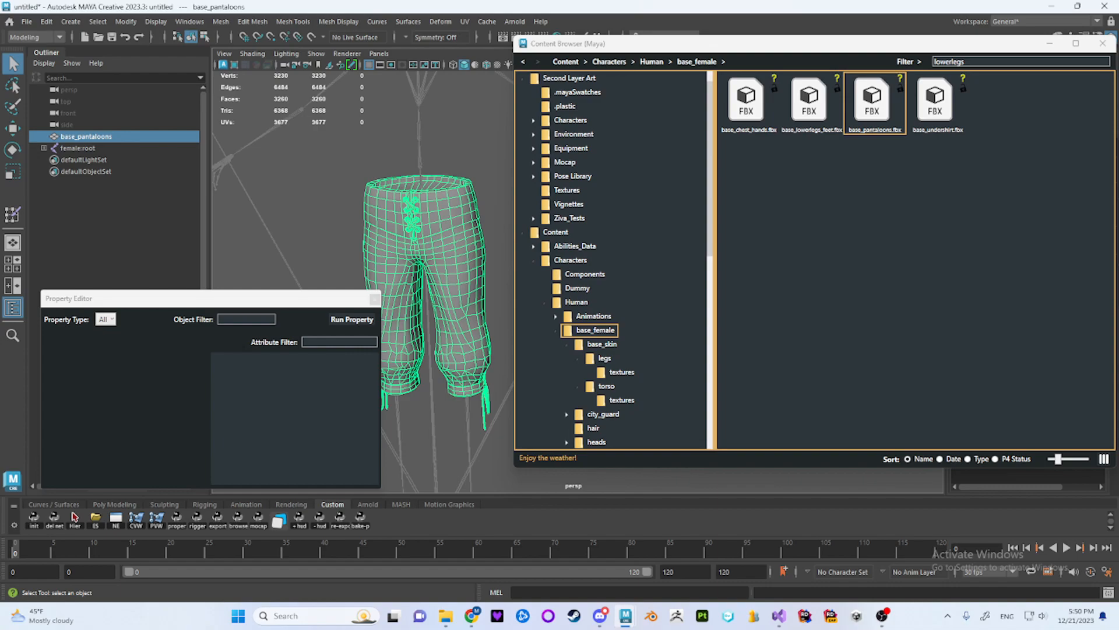
key(alt+d)
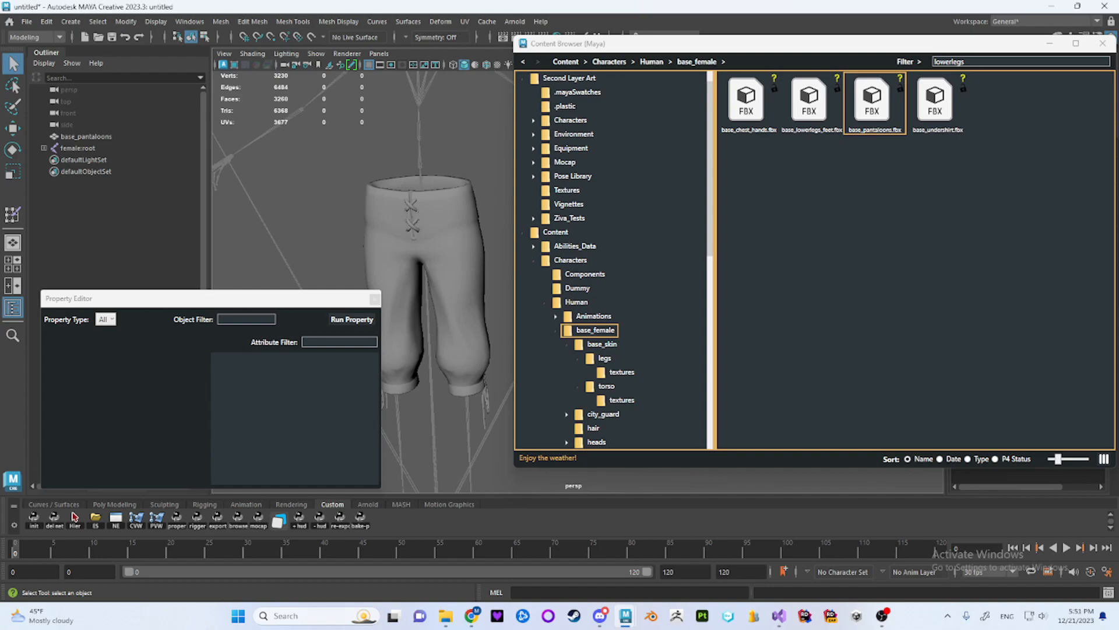
Discard the current scene and open base_pantaloons.fbx again in a new one.
alt+middle_drag(420, 233, 357, 284)
scroll(396, 279, down, 2)
key(ctrl+n)
click(558, 309)
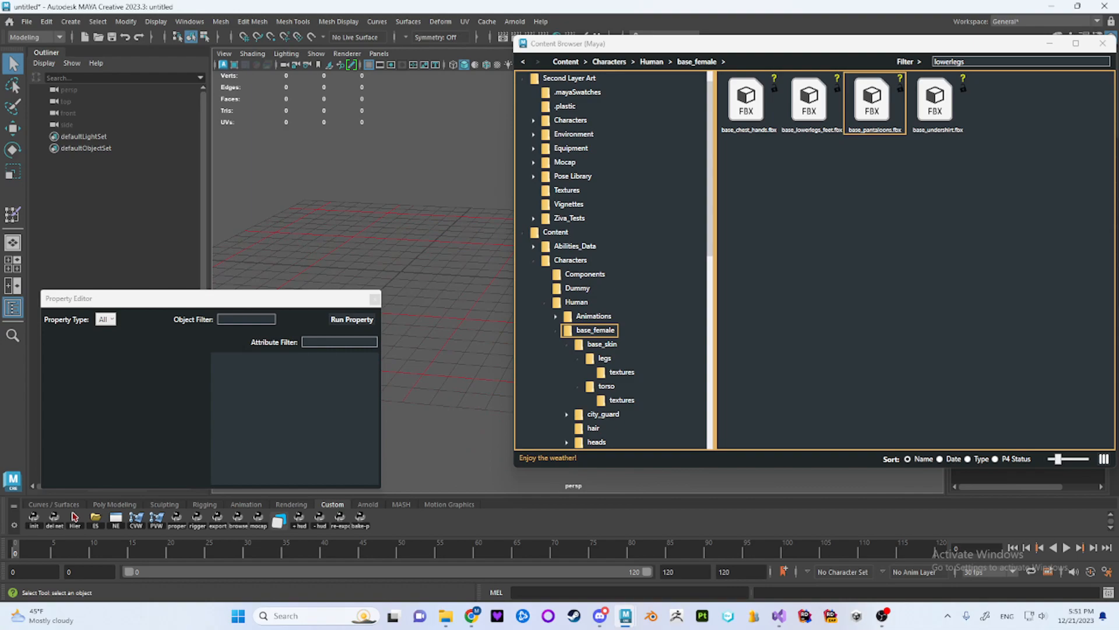
scroll(612, 260, down, 2)
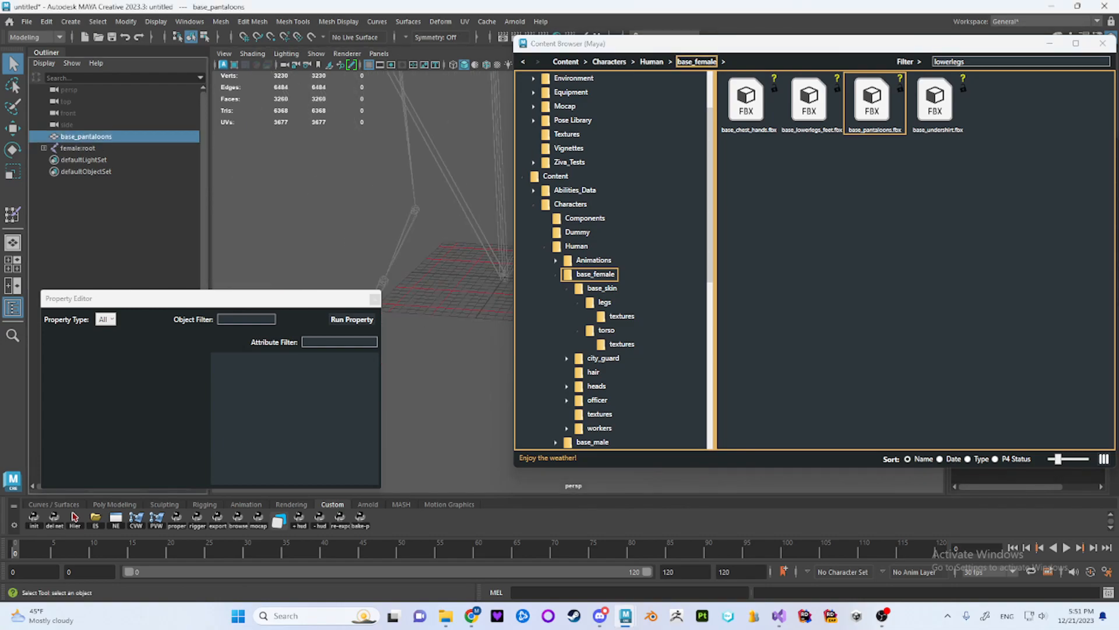
alt+middle_drag(458, 175, 357, 245)
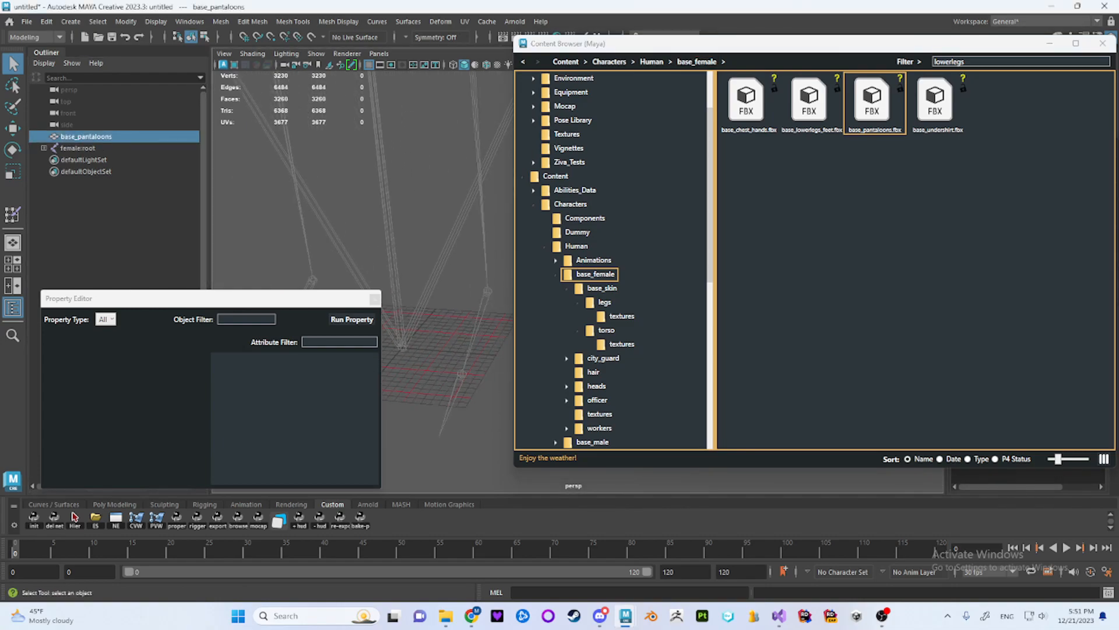
click(357, 246)
Replace the pantaloons scene with a new one and open base_undershirt.fbx from the base_female folder.
key(ctrl+n)
click(560, 309)
double_click(935, 104)
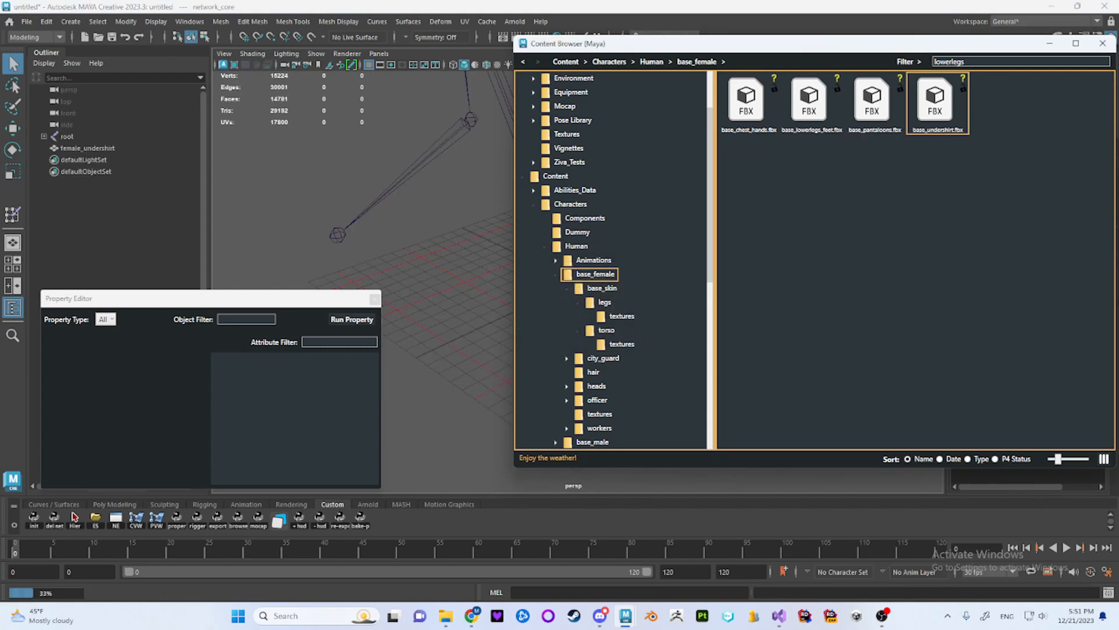
Open the Attribute Editor, clear the Content Browser away from the model and select the female_undershirt mesh.
drag(730, 43, 271, 113)
key(ctrl+a)
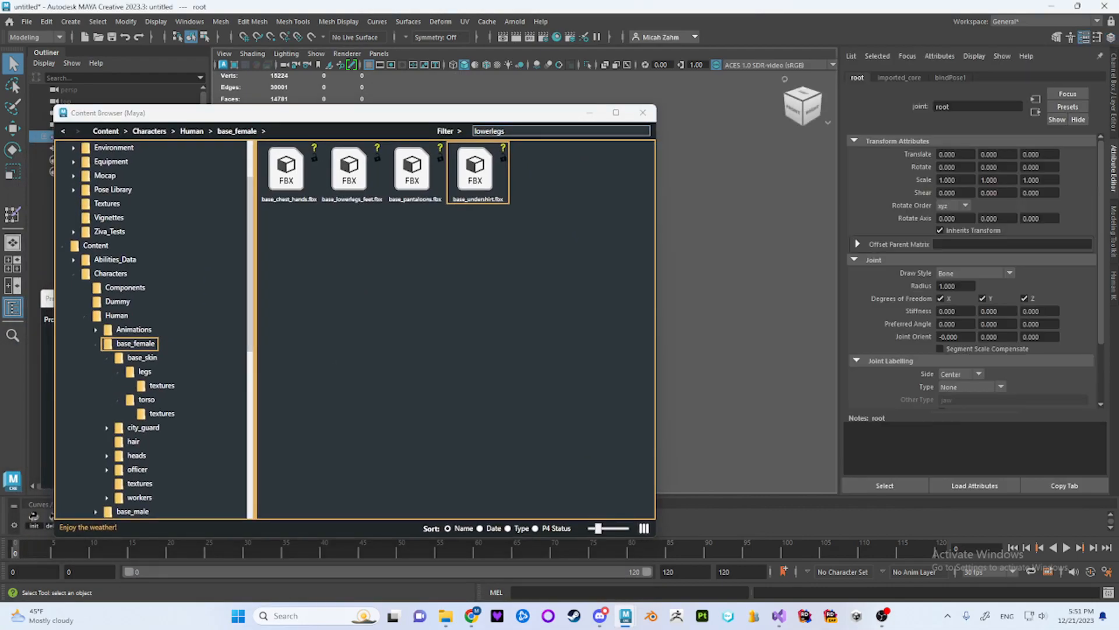
scroll(971, 268, down, 2)
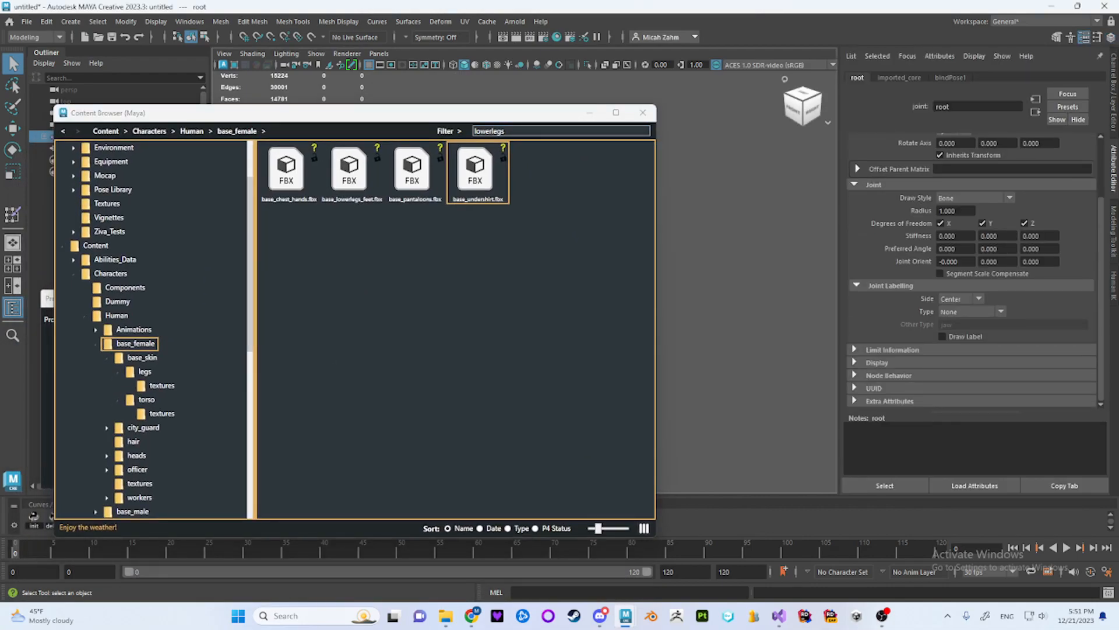
drag(570, 105, 570, 290)
click(630, 234)
click(88, 148)
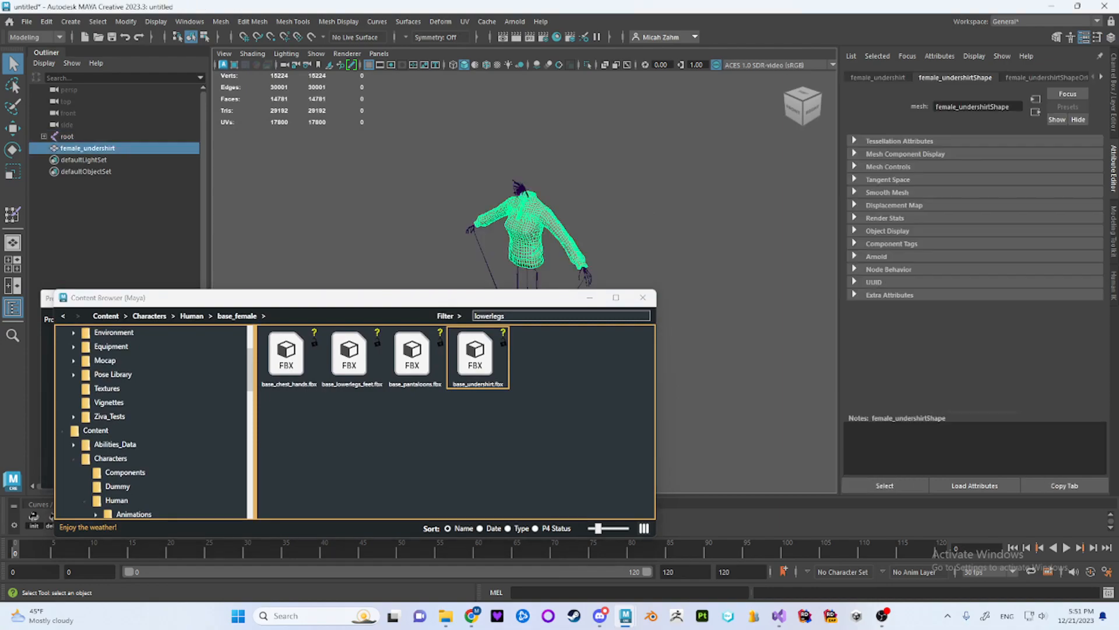
Inspect the female_undershirt transform's Extra Attributes, highlighting the material name of its EditUVProperty.
click(877, 77)
click(890, 324)
scroll(972, 324, down, 3)
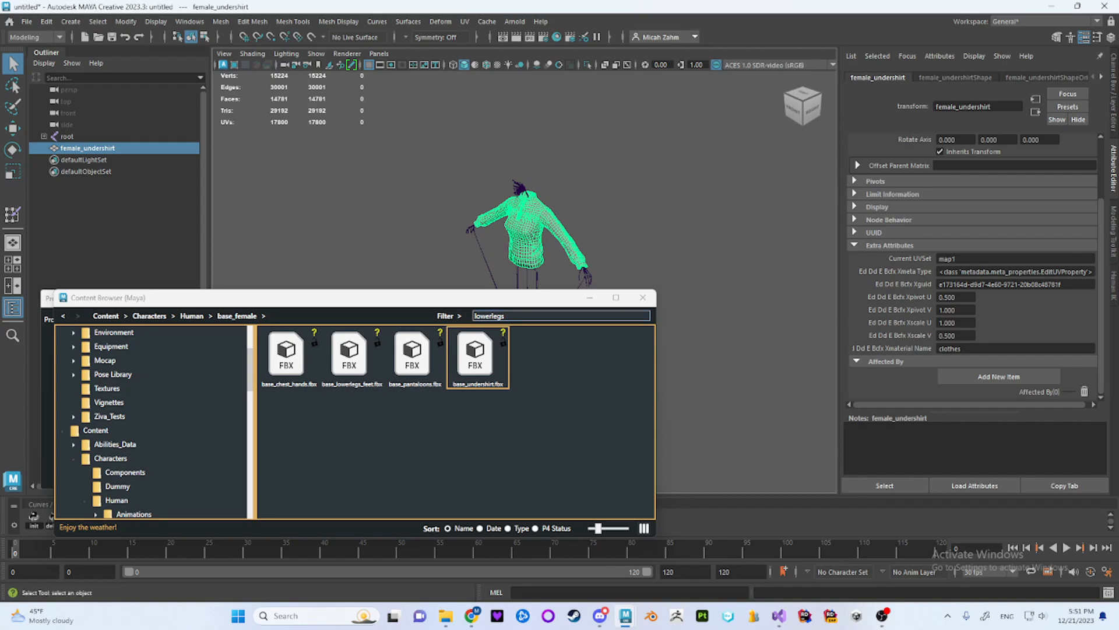
drag(570, 290, 570, 128)
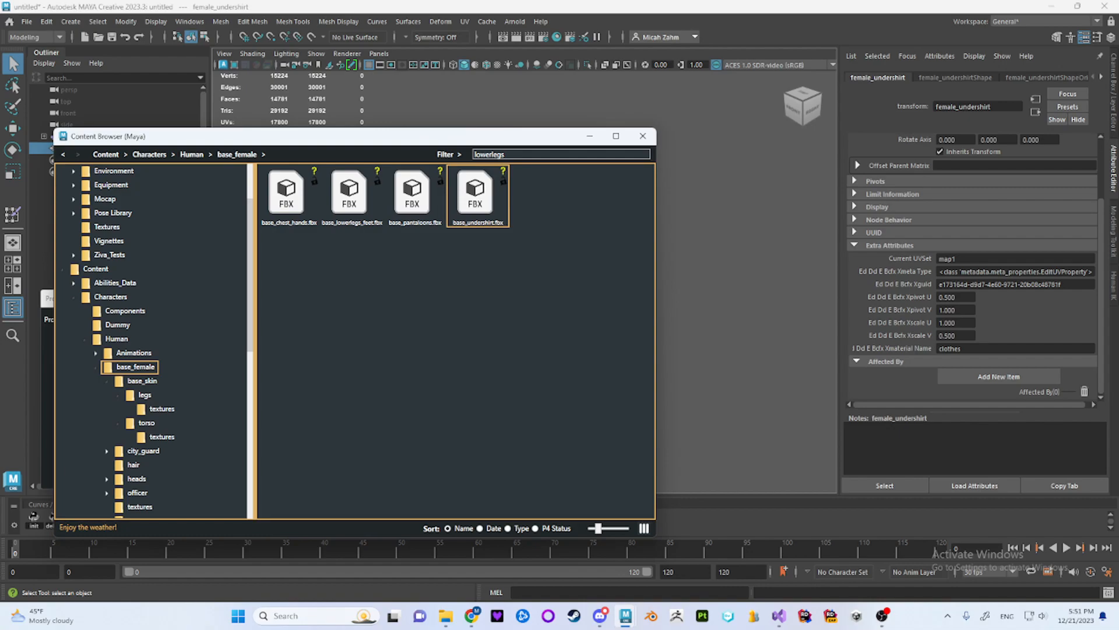
double_click(950, 349)
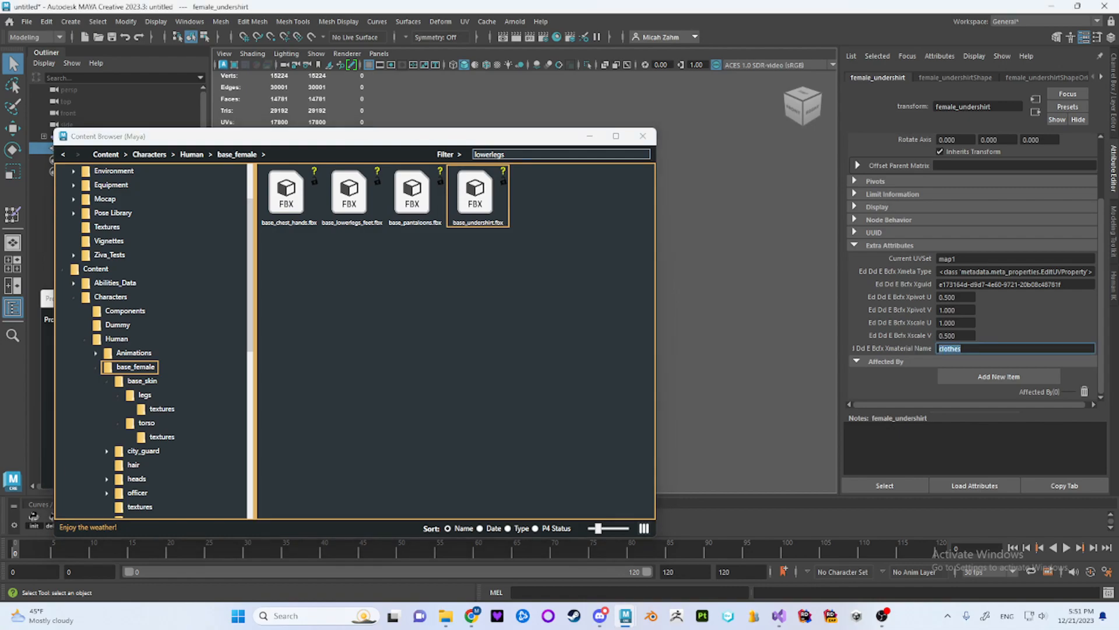
Move the Content Browser below the undershirt, examine the garment from the front and deselect it.
drag(473, 139, 779, 128)
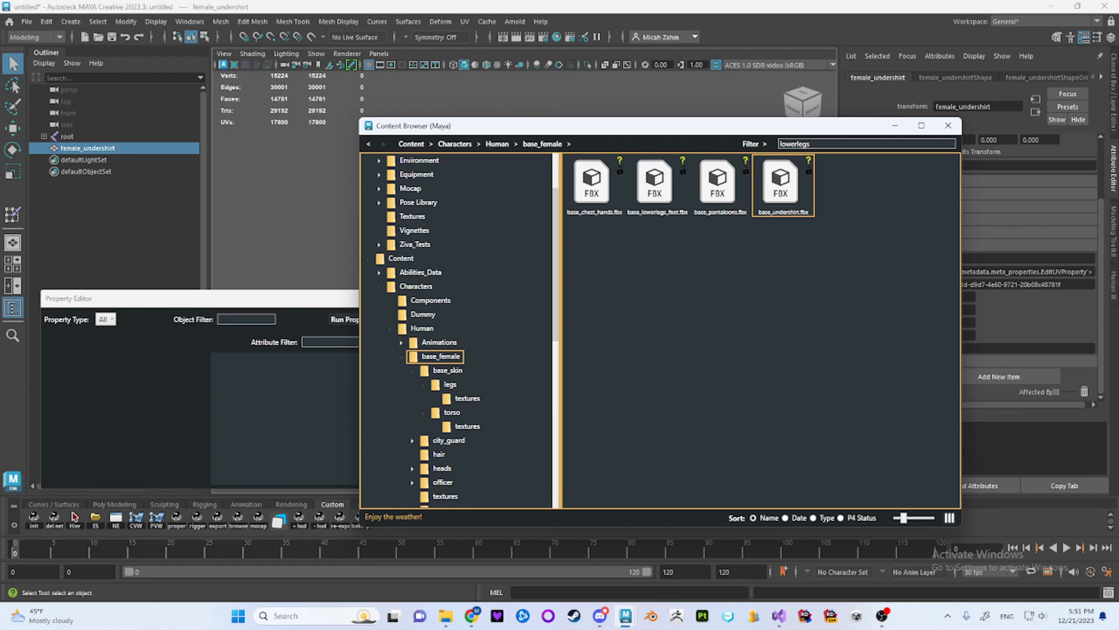
drag(696, 130, 612, 263)
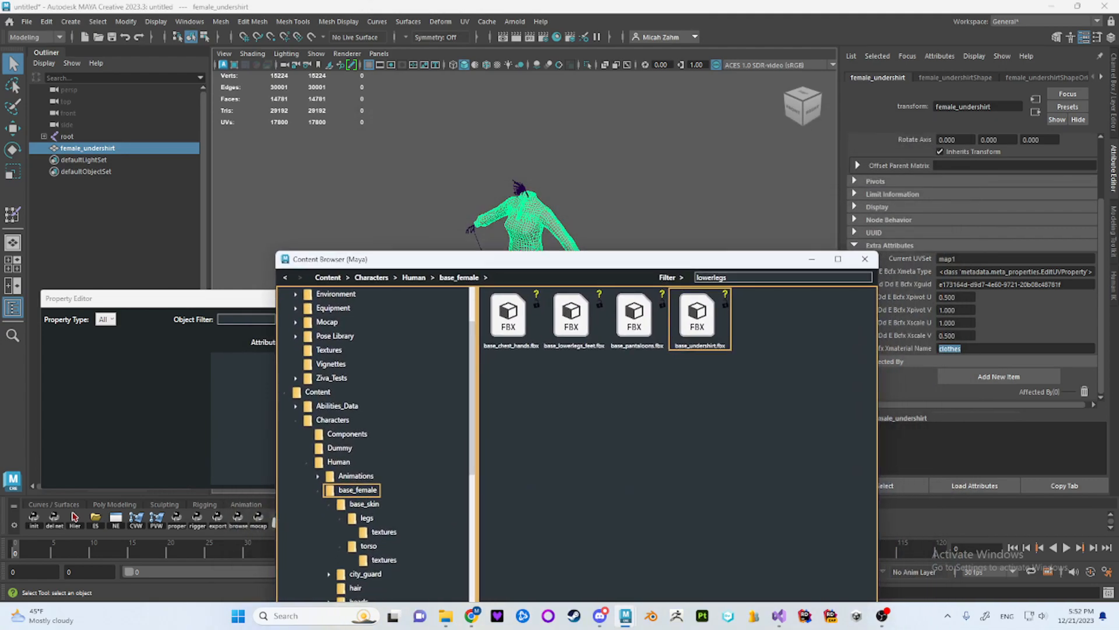
alt+middle_drag(528, 221, 541, 141)
alt+drag(541, 142, 606, 131)
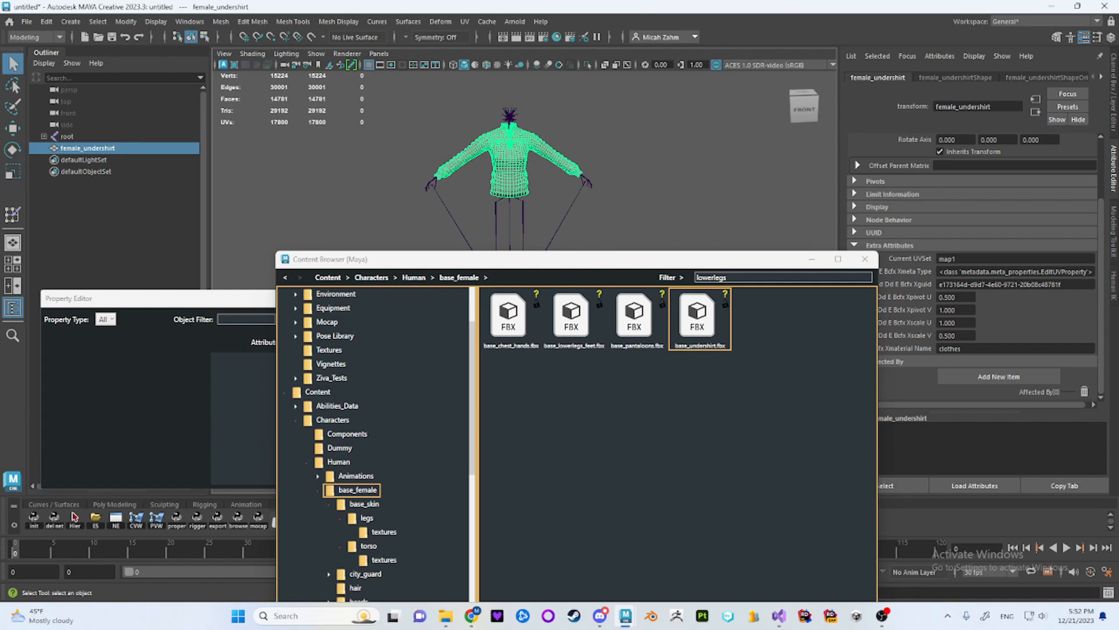
alt+middle_drag(591, 140, 606, 144)
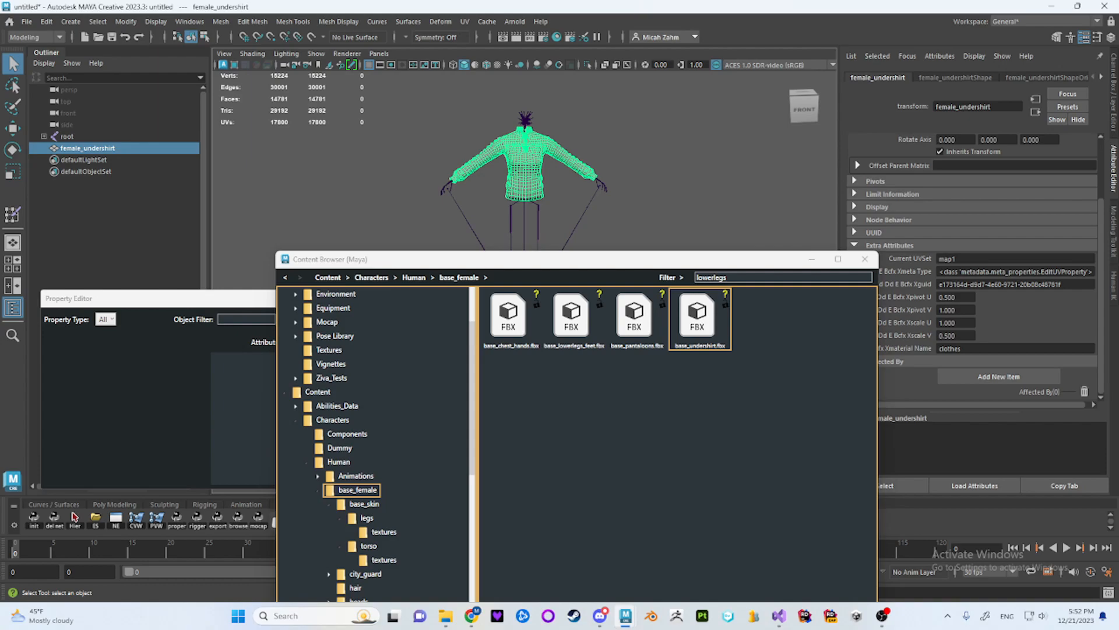
alt+middle_drag(606, 144, 621, 166)
alt+drag(622, 167, 610, 166)
click(610, 166)
alt+middle_drag(610, 166, 561, 163)
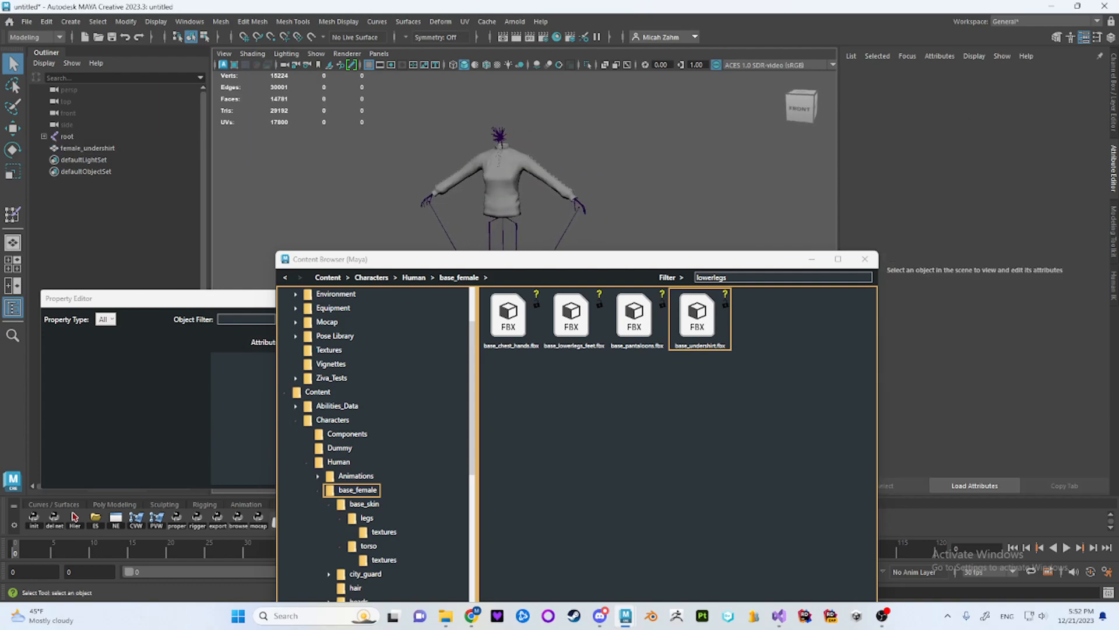
Select and deselect the undershirt, and rearrange the Content Browser and Property Editor so the garment stays in view.
click(74, 516)
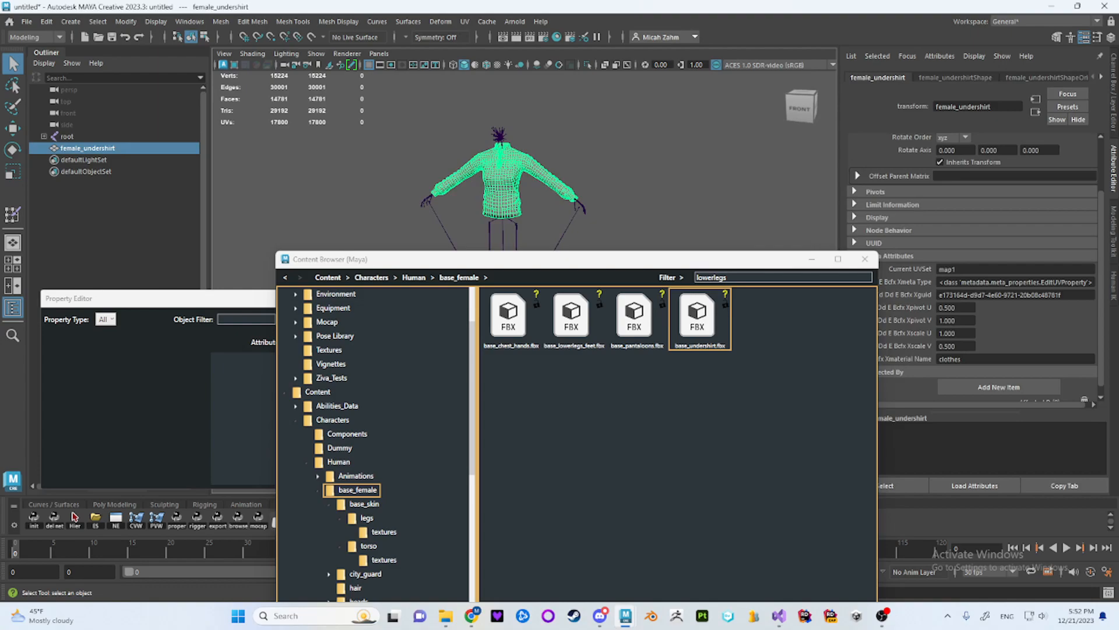
alt+middle_drag(524, 152, 565, 185)
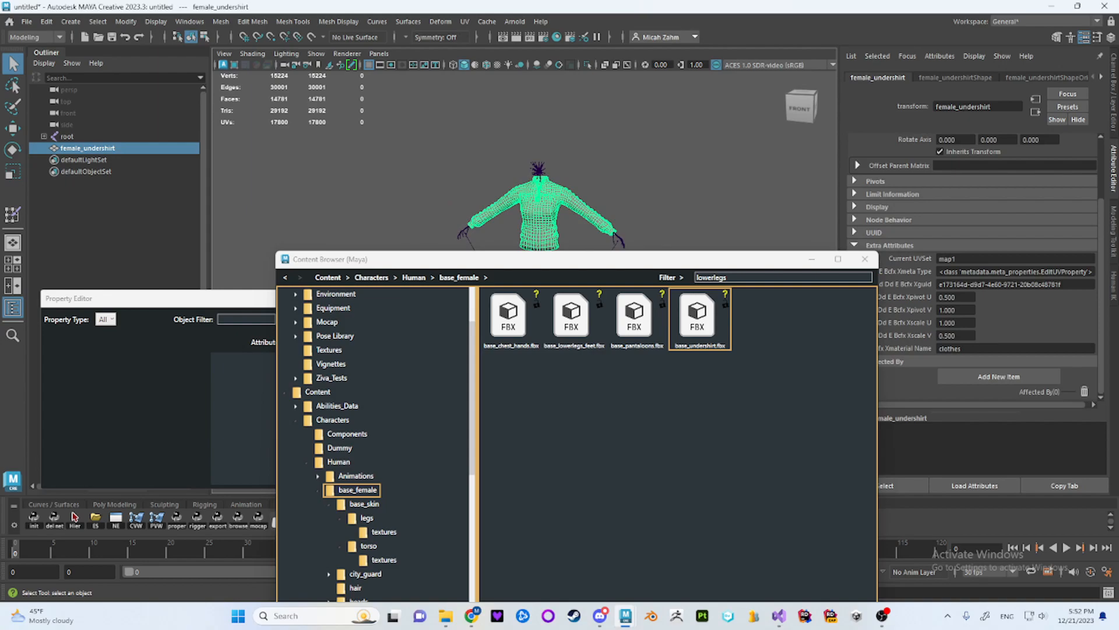
drag(571, 259, 707, 151)
alt+middle_drag(636, 119, 462, 115)
alt+drag(462, 115, 425, 119)
click(424, 119)
alt+middle_drag(424, 119, 475, 121)
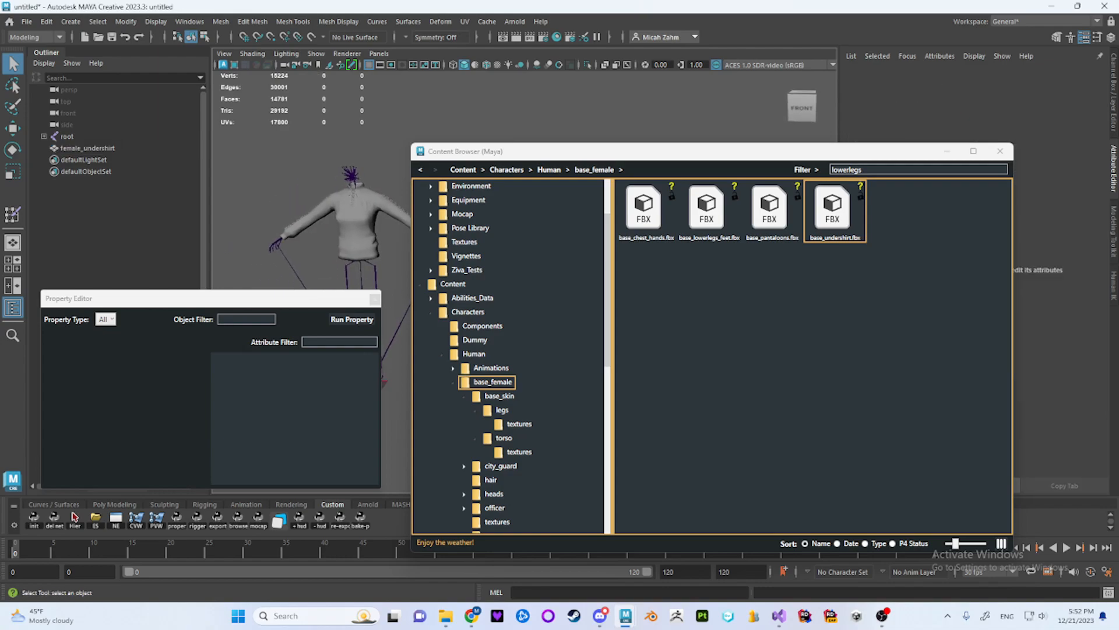
drag(524, 151, 580, 147)
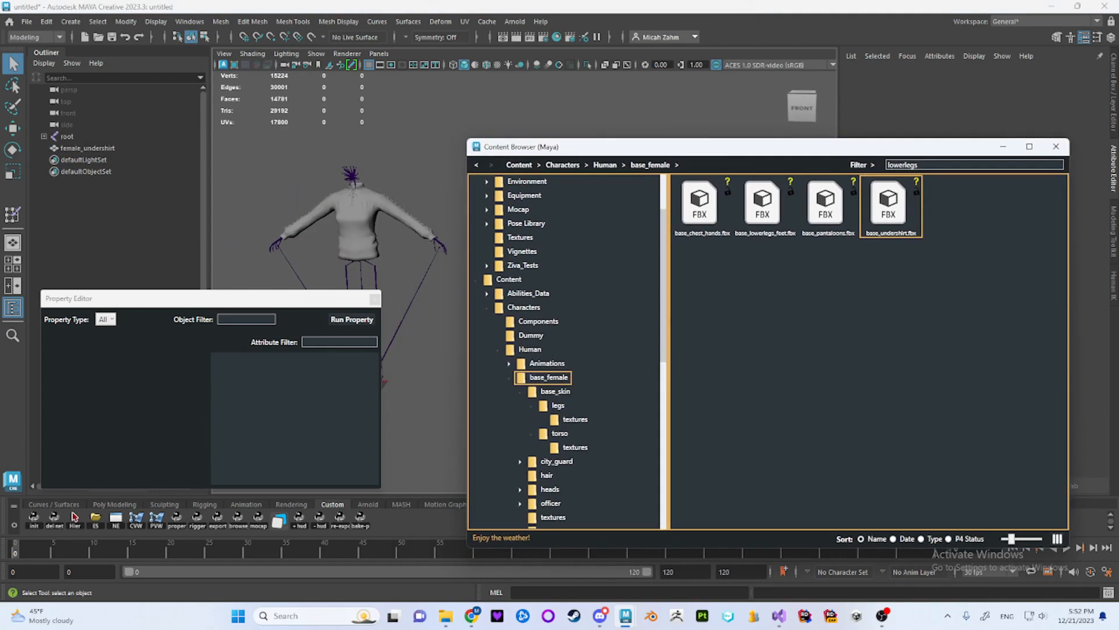
drag(205, 302, 212, 337)
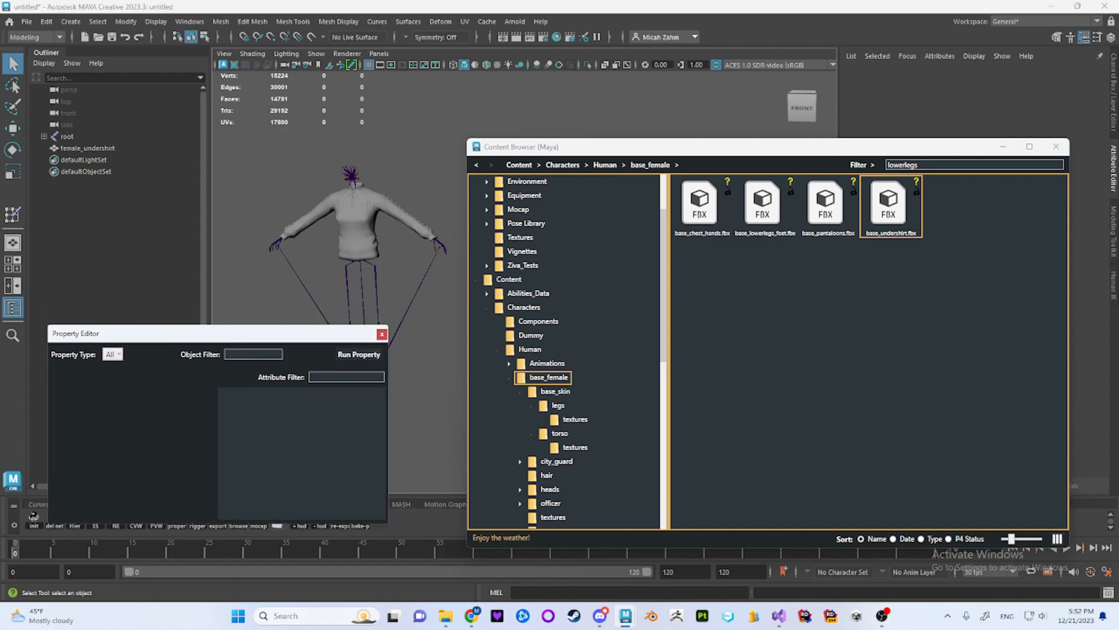